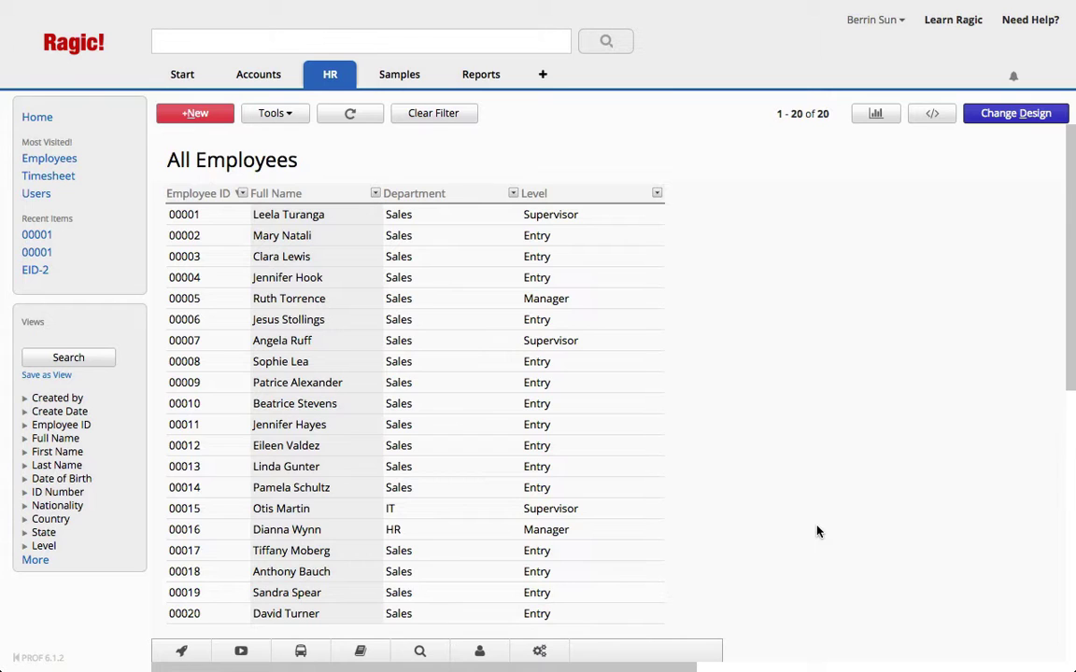
- Open the first employee record in the Employees sheet and review its personal, contact and work information
click(635, 215)
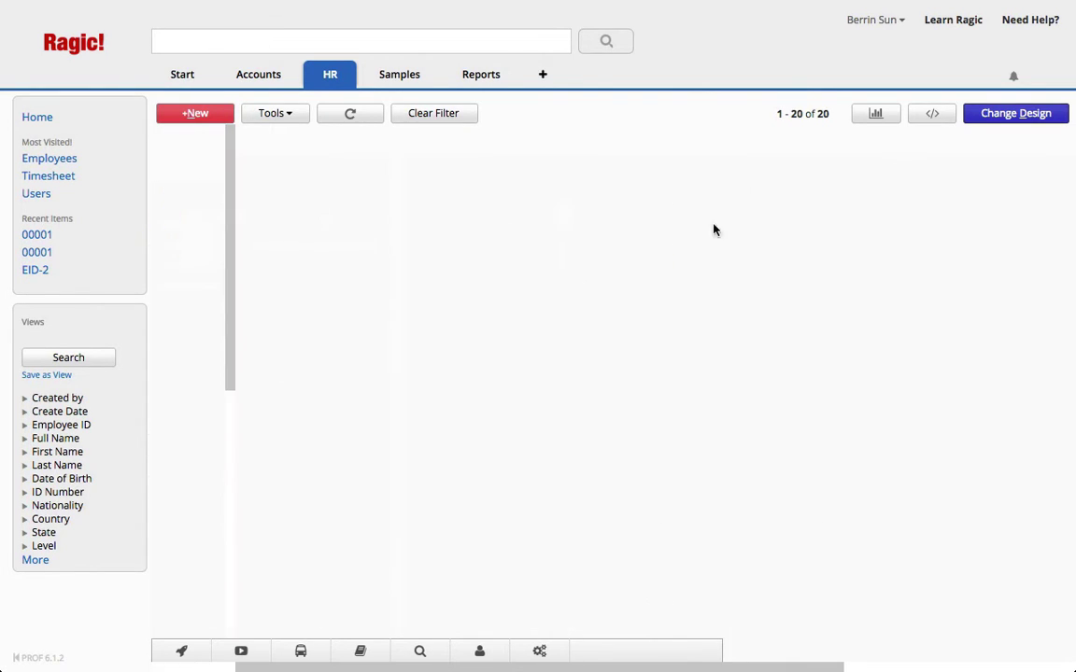
scroll(868, 276, down, 1)
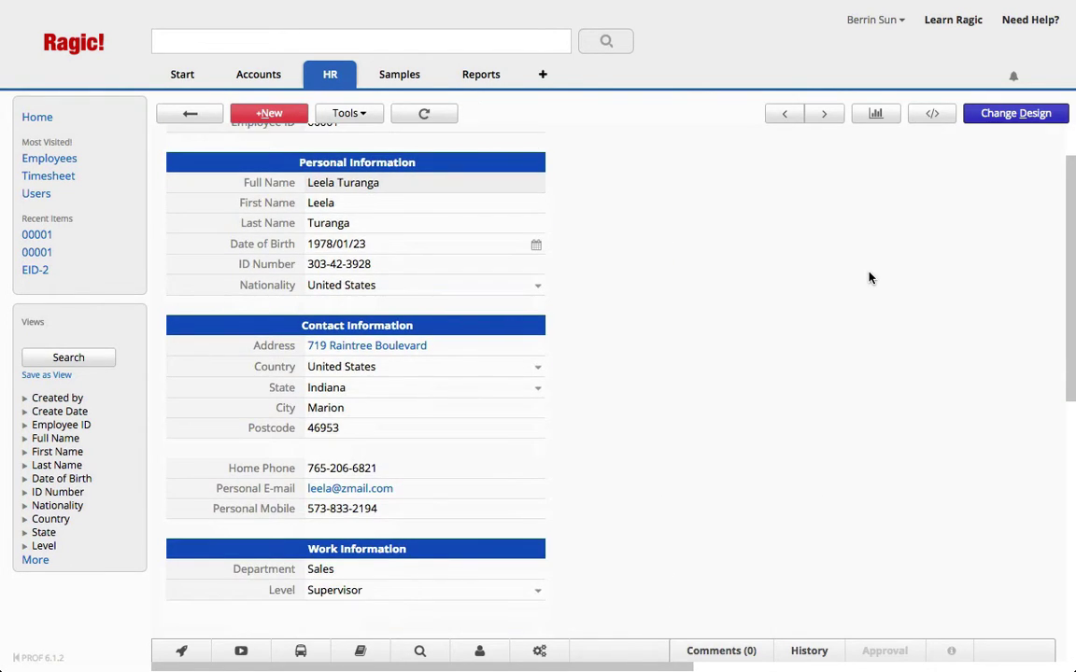
scroll(869, 277, up, 1)
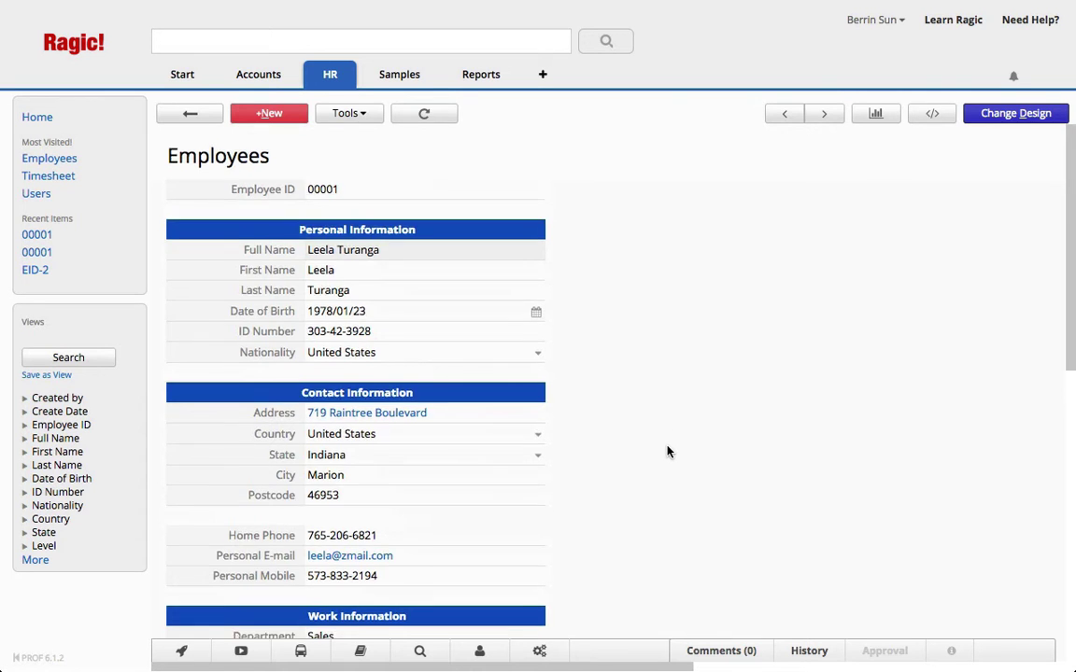
scroll(668, 451, down, 1)
scroll(670, 449, up, 1)
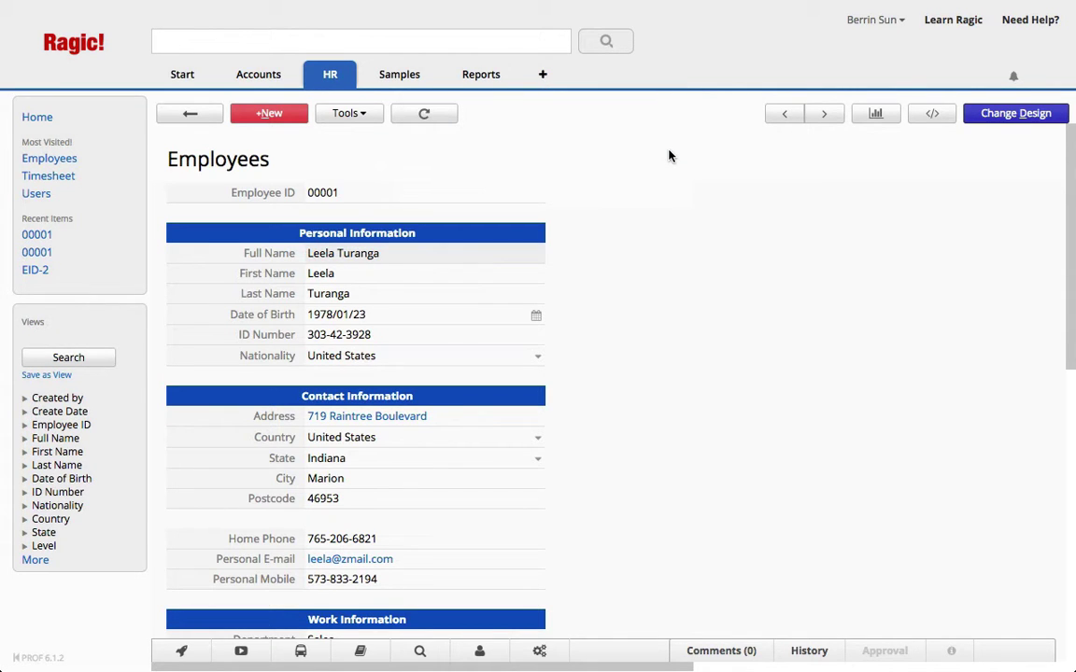
- Add a new tab named IT
click(542, 75)
click(532, 226)
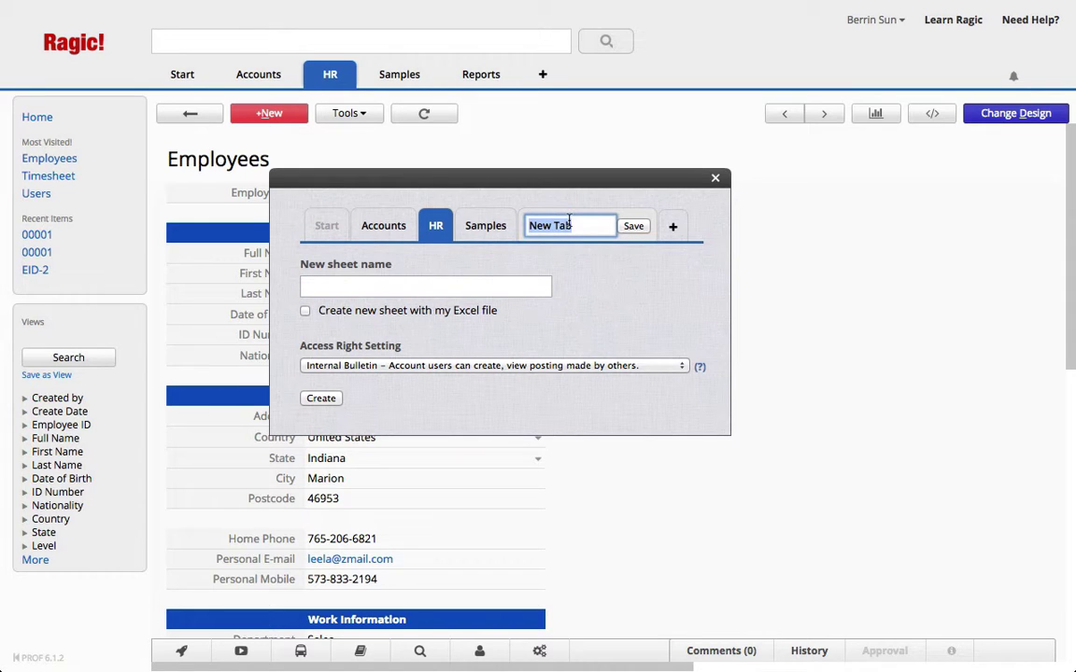
text(IT)
click(633, 226)
click(422, 289)
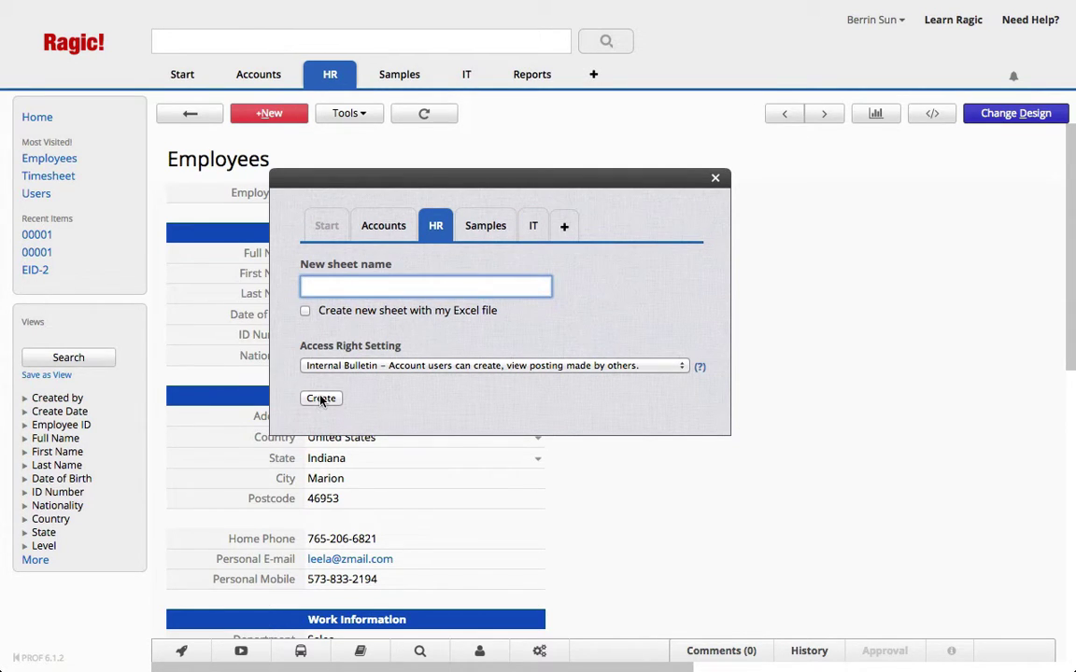
click(716, 182)
mouse_move(454, 81)
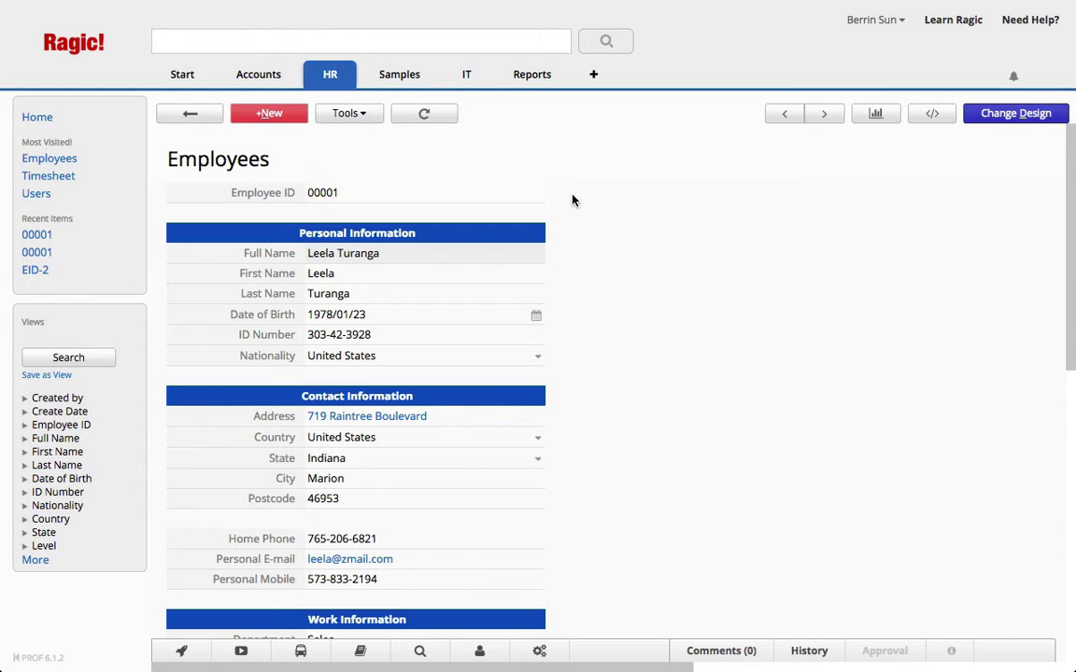
- Create another version of the Employees sheet by duplicating it with the same data source
click(1011, 120)
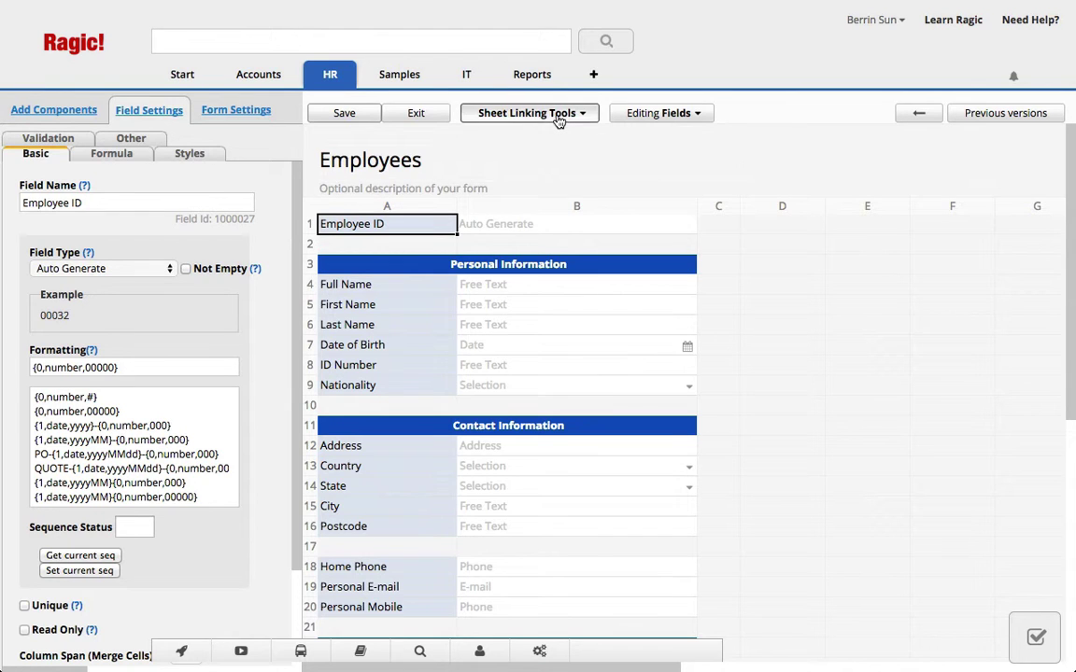
click(558, 116)
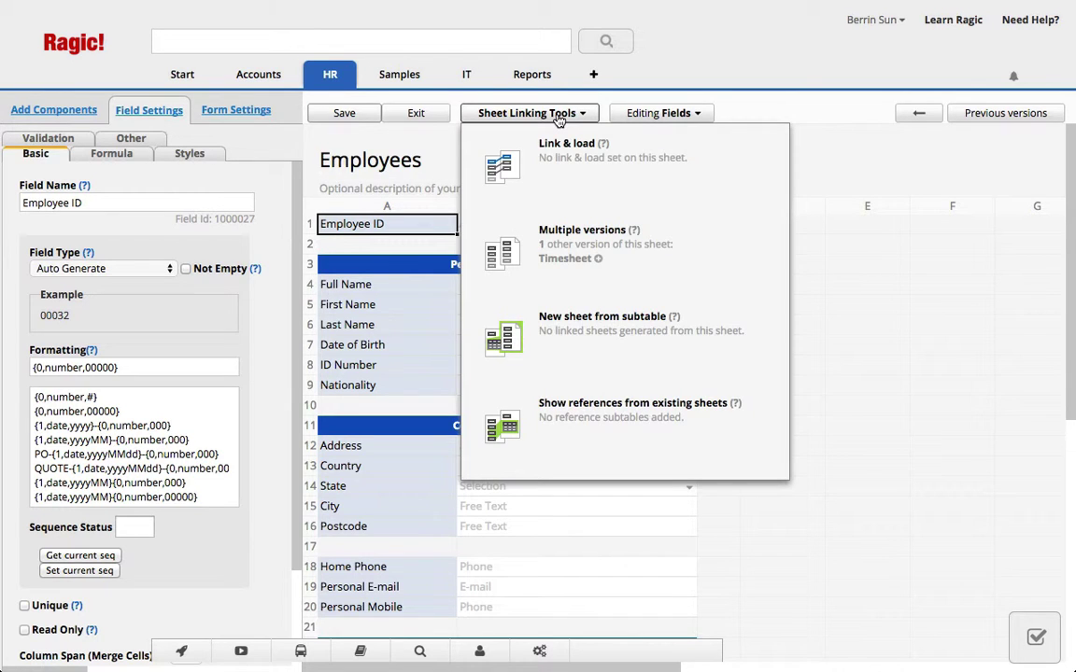
click(632, 255)
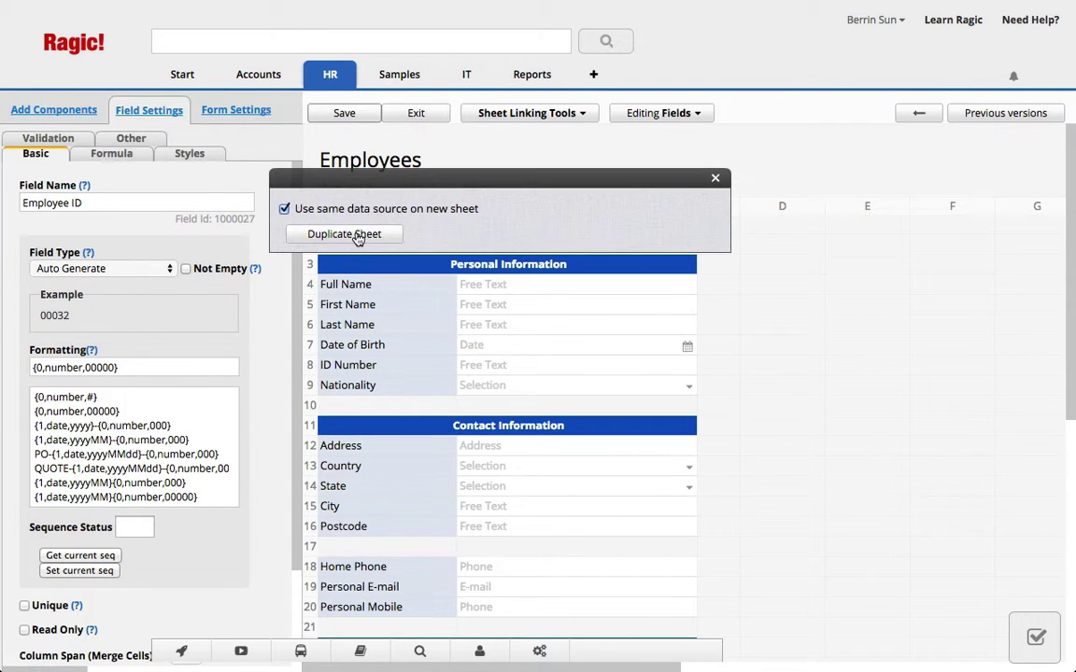
click(354, 236)
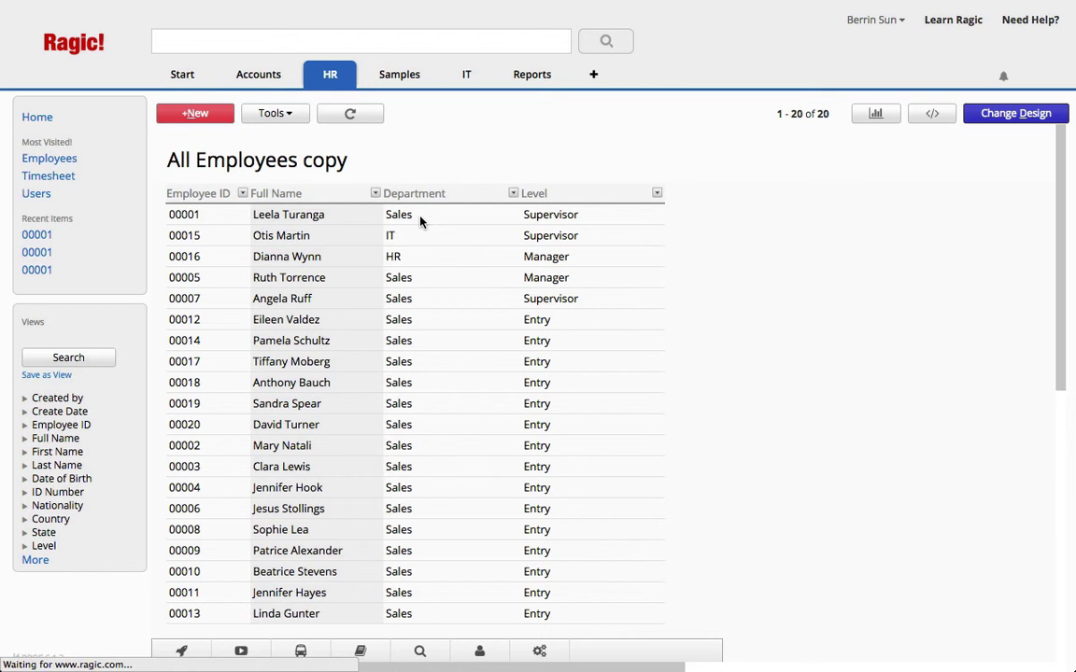
- Move the Employees copy sheet to the IT tab folder
mouse_move(328, 70)
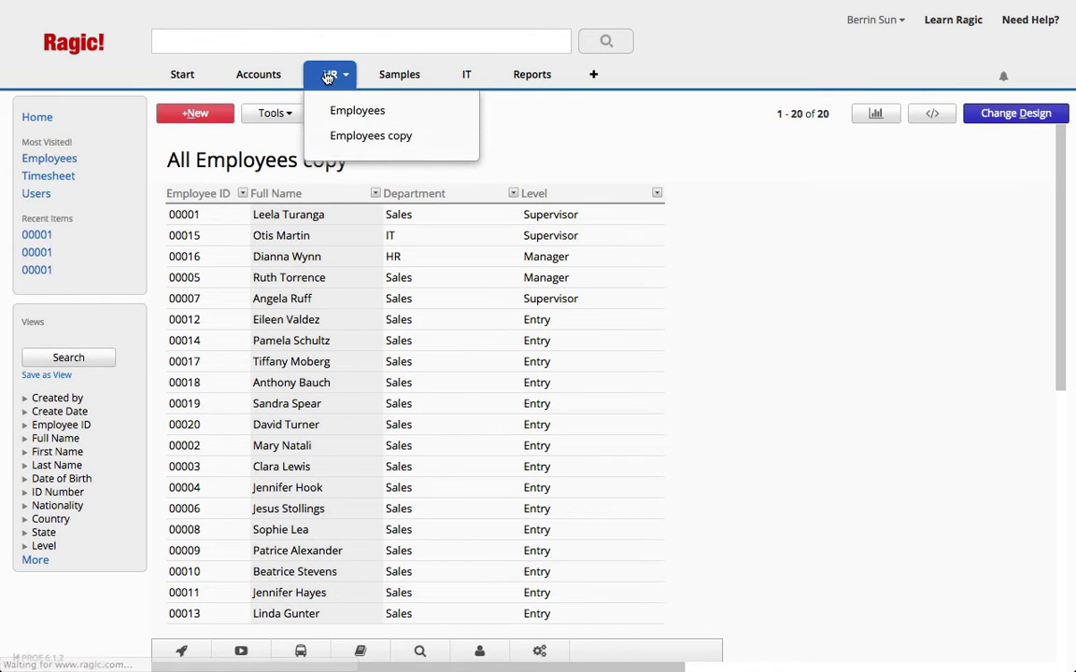
click(467, 136)
click(500, 198)
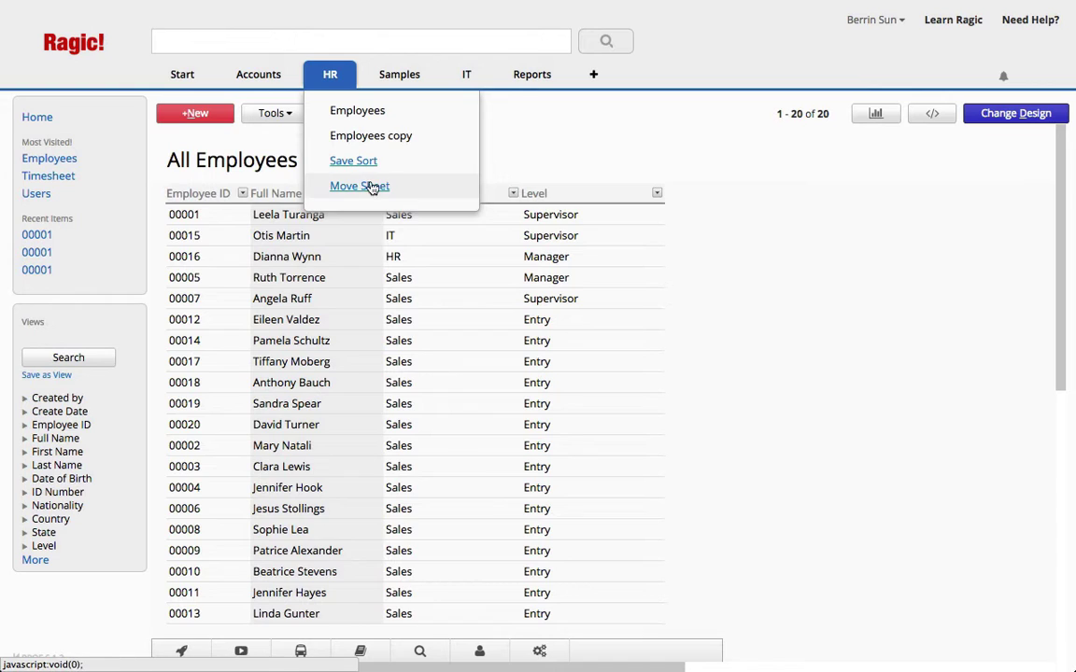
click(374, 186)
click(436, 209)
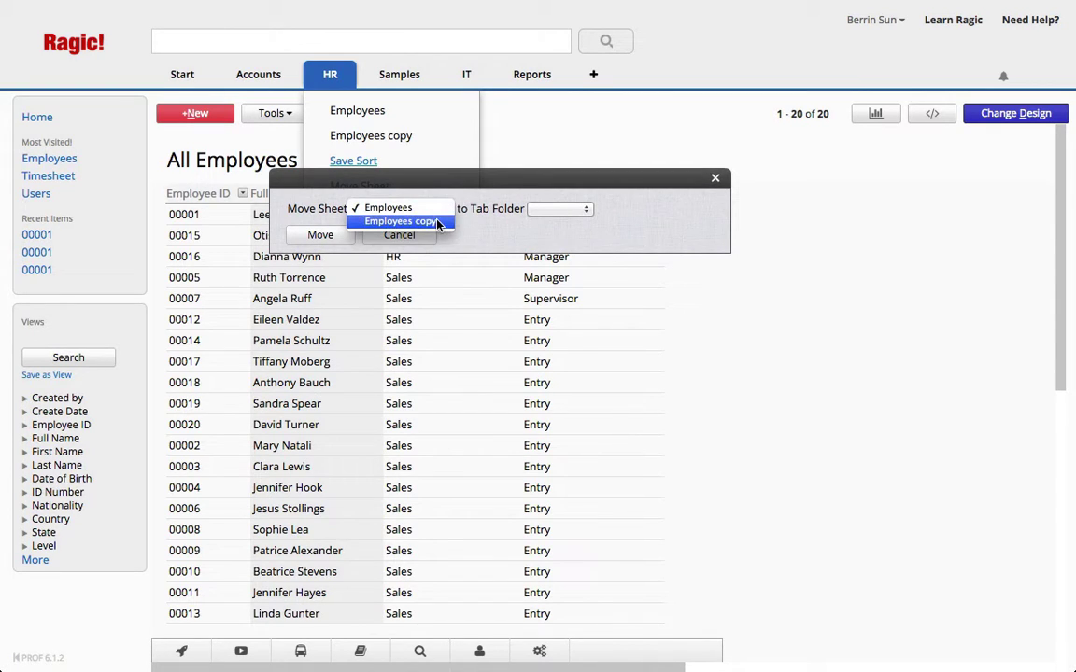
click(399, 222)
click(558, 210)
click(554, 235)
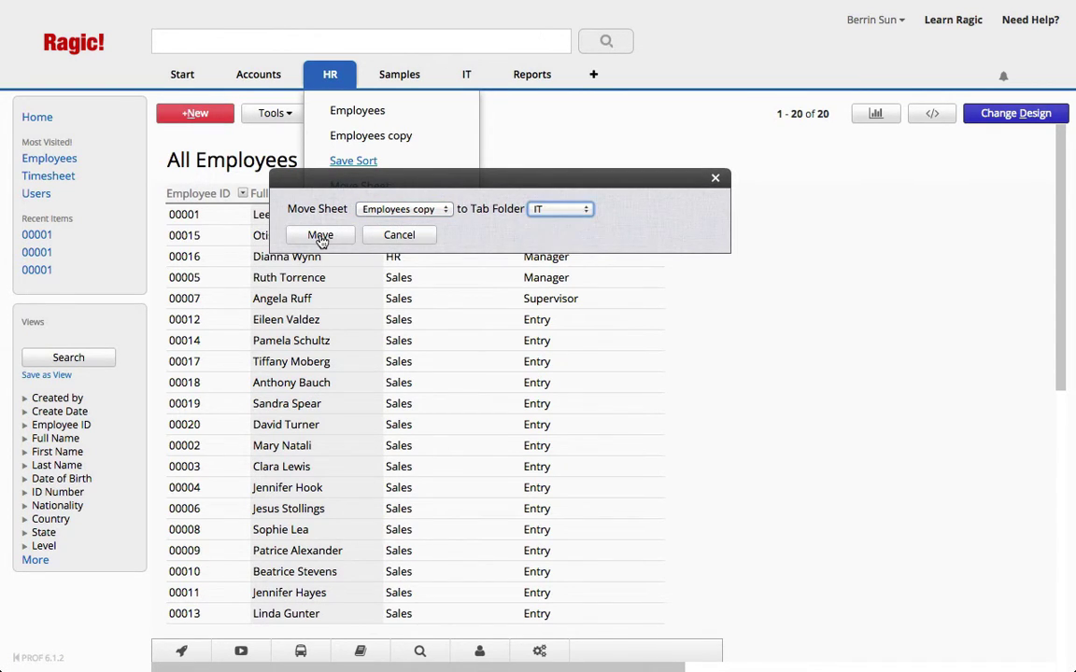
click(320, 234)
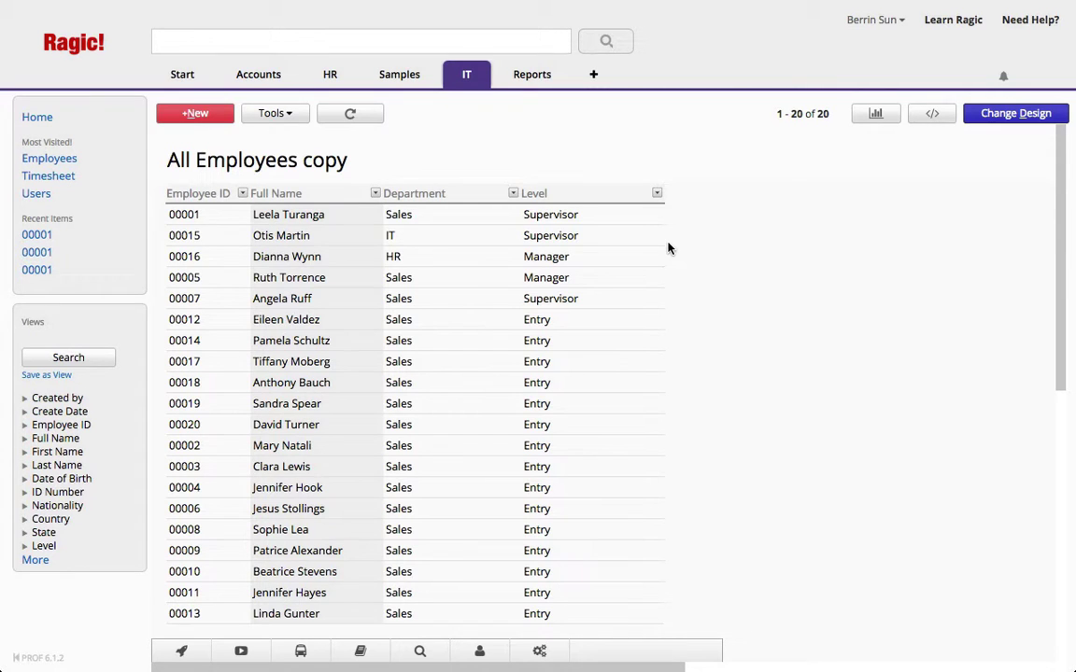
- Rename the Employees copy sheet as User, save the design and leave design mode
click(1016, 113)
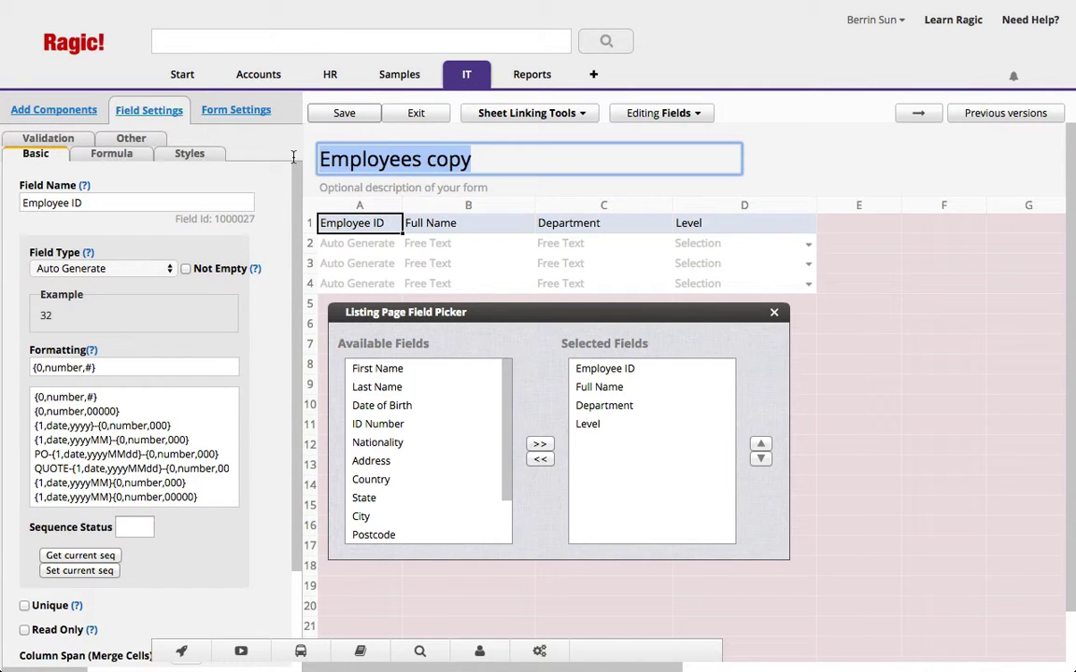
text(User)
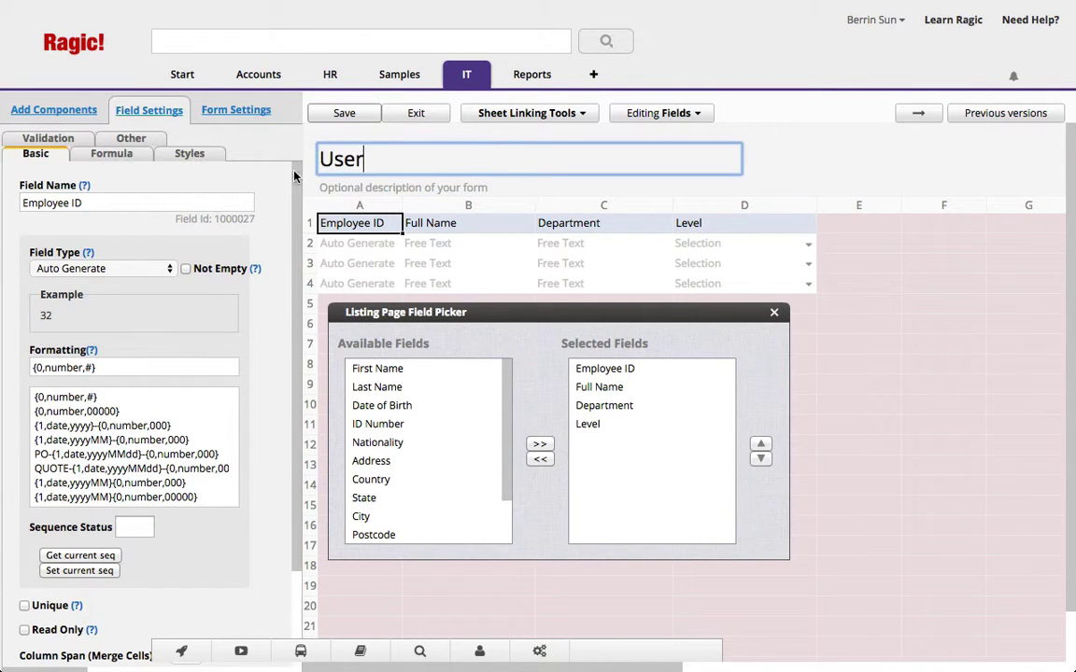
click(348, 118)
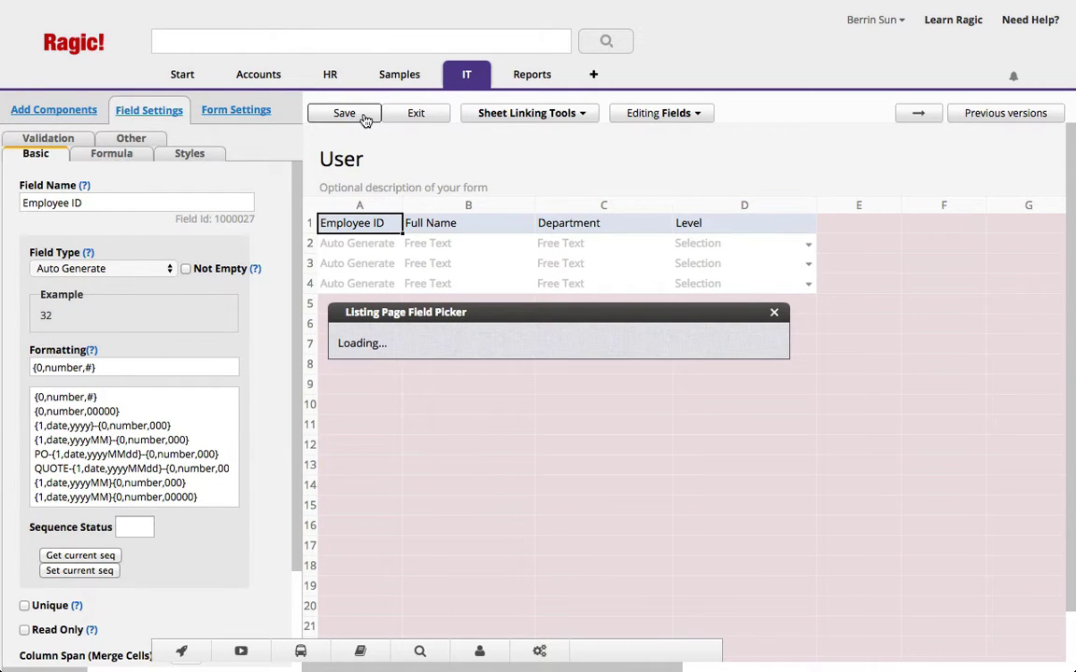
click(414, 113)
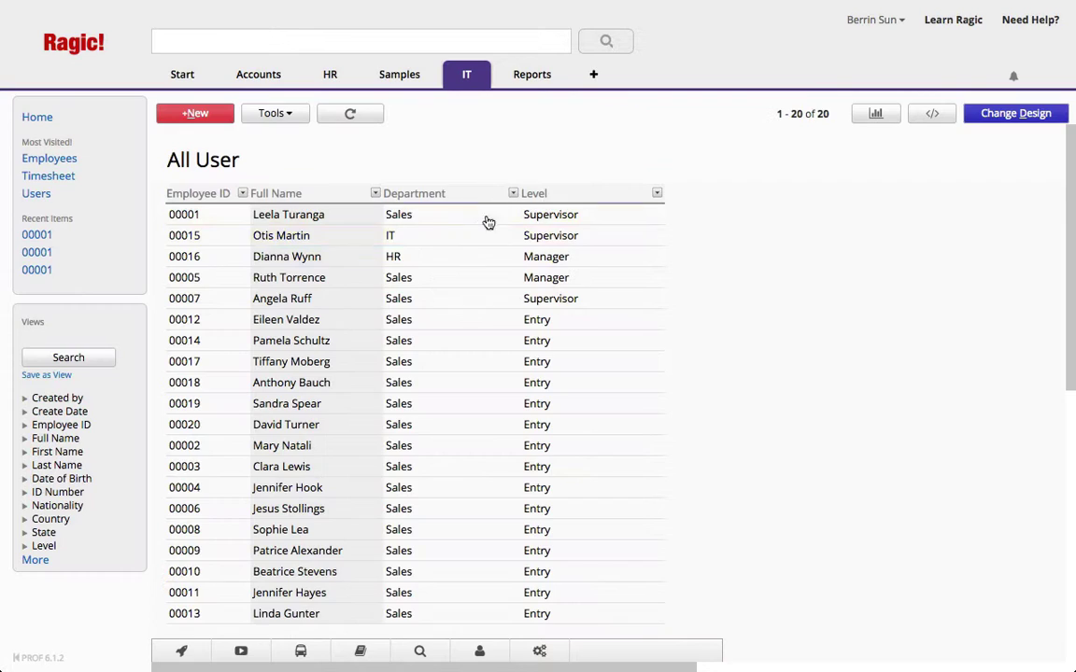
- Open the form page of the first record in the User sheet for design editing
click(454, 222)
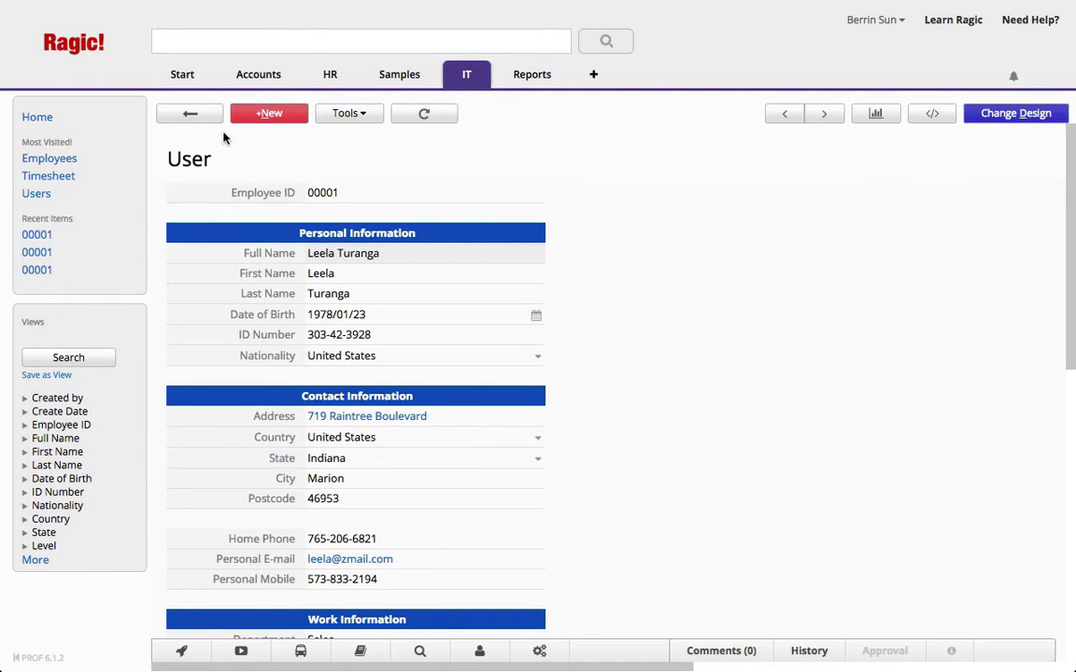
click(192, 114)
click(1015, 113)
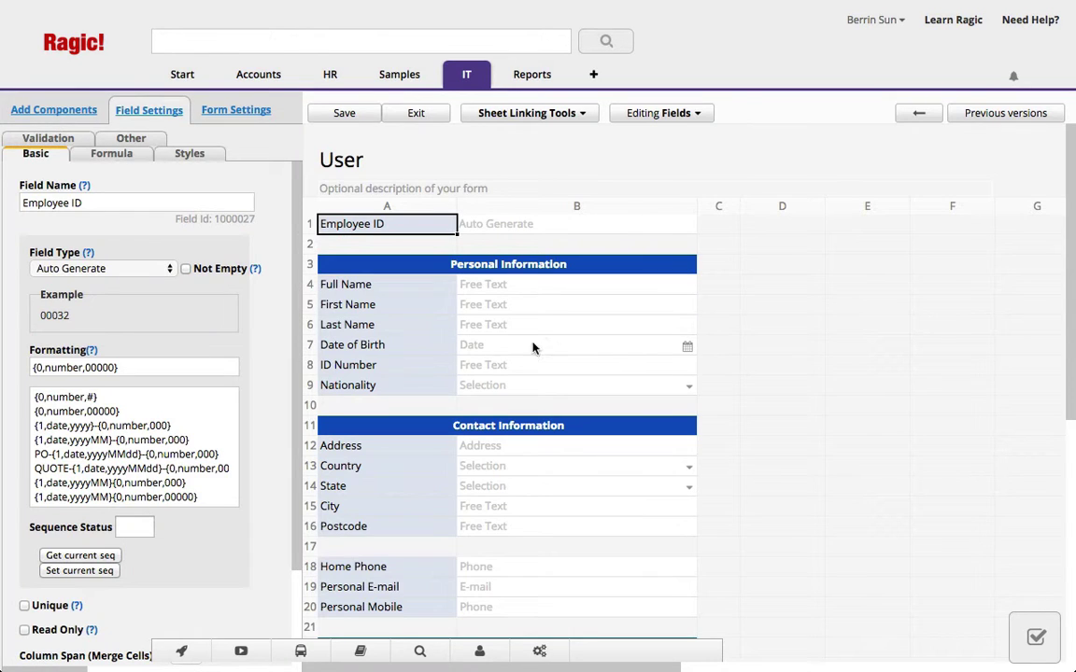
- Delete the Contact Information header and the Address, Country, State, City and Postcode fields from the User form
click(457, 425)
click(390, 445)
key(Delete)
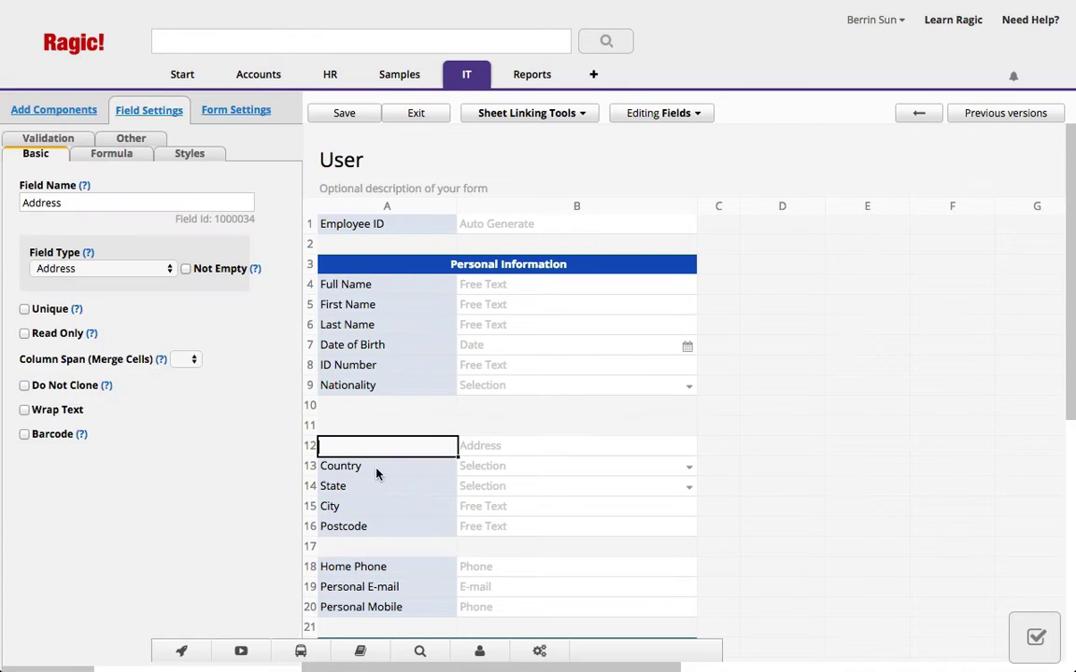
click(377, 466)
key(Delete)
click(370, 485)
key(Delete)
click(358, 506)
key(Delete)
click(348, 528)
key(Delete)
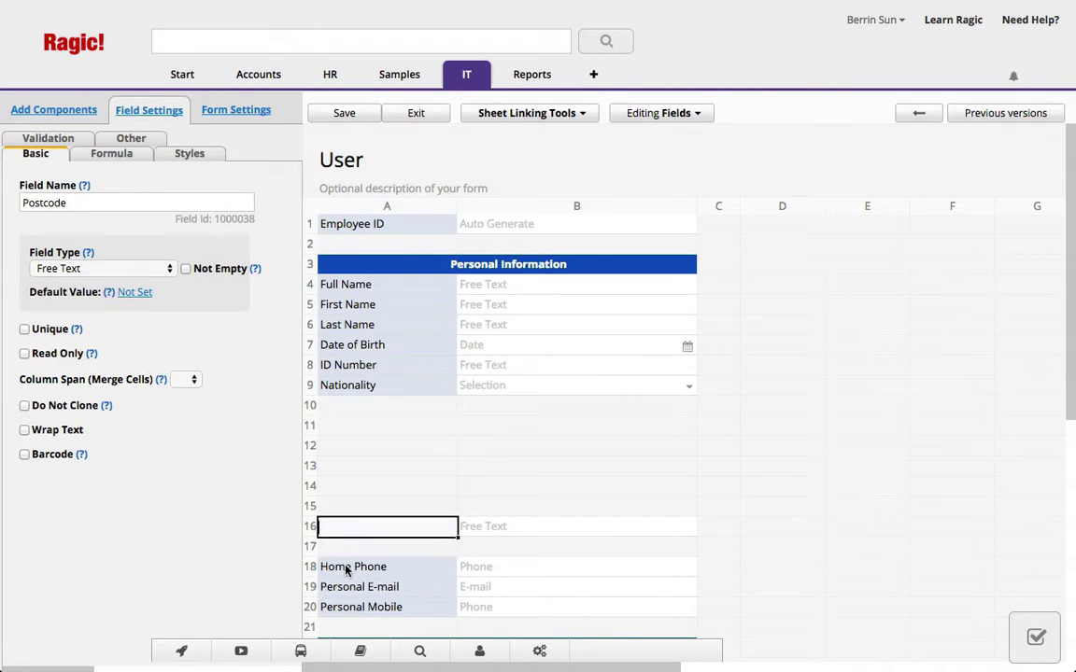
- Delete the Home Phone and Personal Mobile fields from the User form
click(355, 569)
click(358, 589)
click(355, 566)
key(Delete)
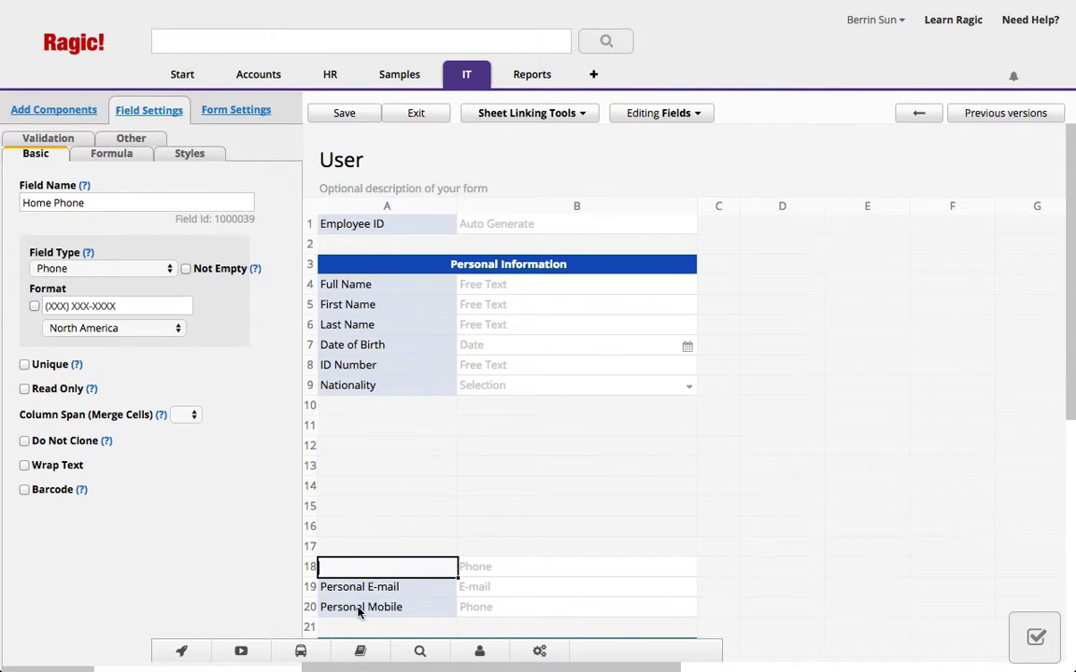
click(361, 607)
key(Delete)
- Move Personal E-mail up to row 11, the Work Information header to row 13, Department to row 14 and Level to row 15
drag(384, 587, 386, 425)
click(439, 546)
scroll(439, 541, down, 3)
click(425, 477)
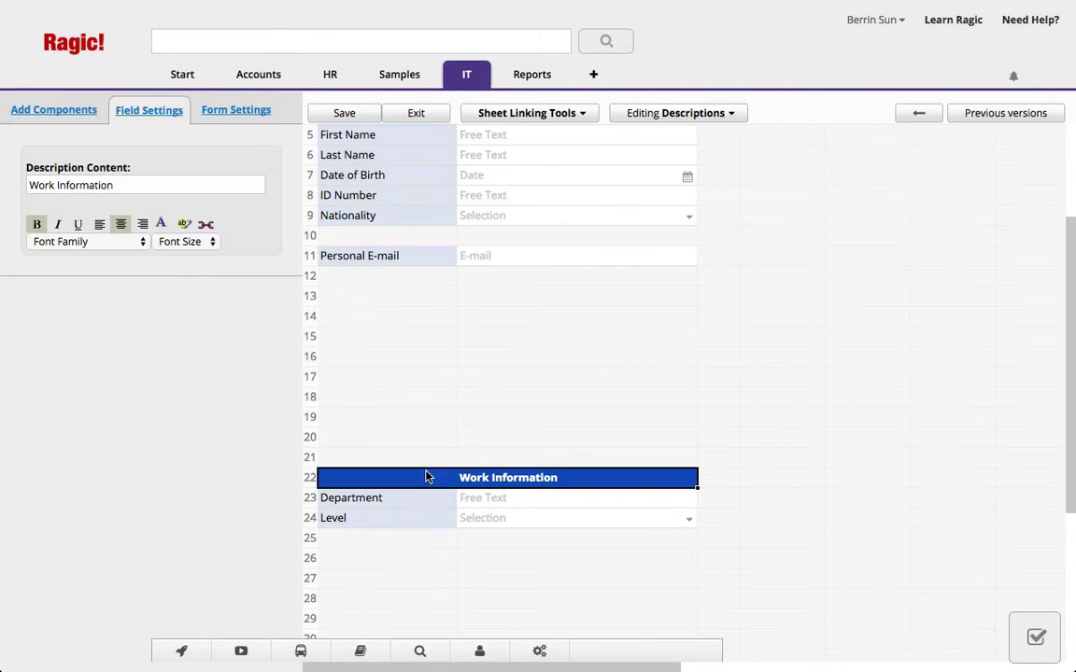
click(429, 379)
drag(394, 475, 388, 301)
drag(383, 497, 391, 317)
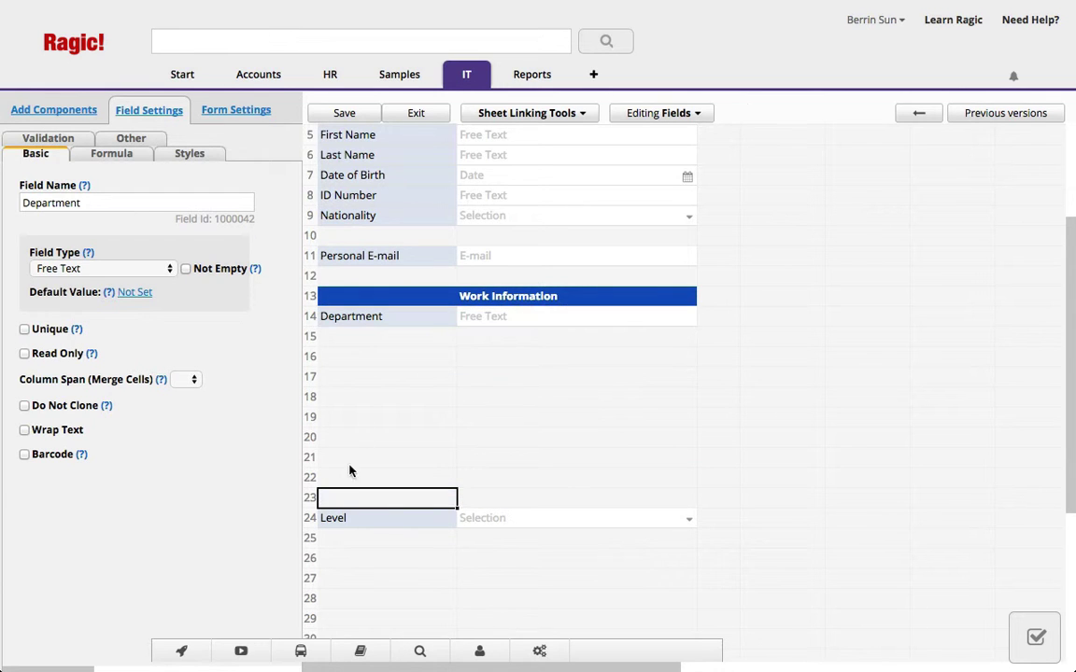
drag(351, 525, 316, 339)
scroll(495, 444, up, 3)
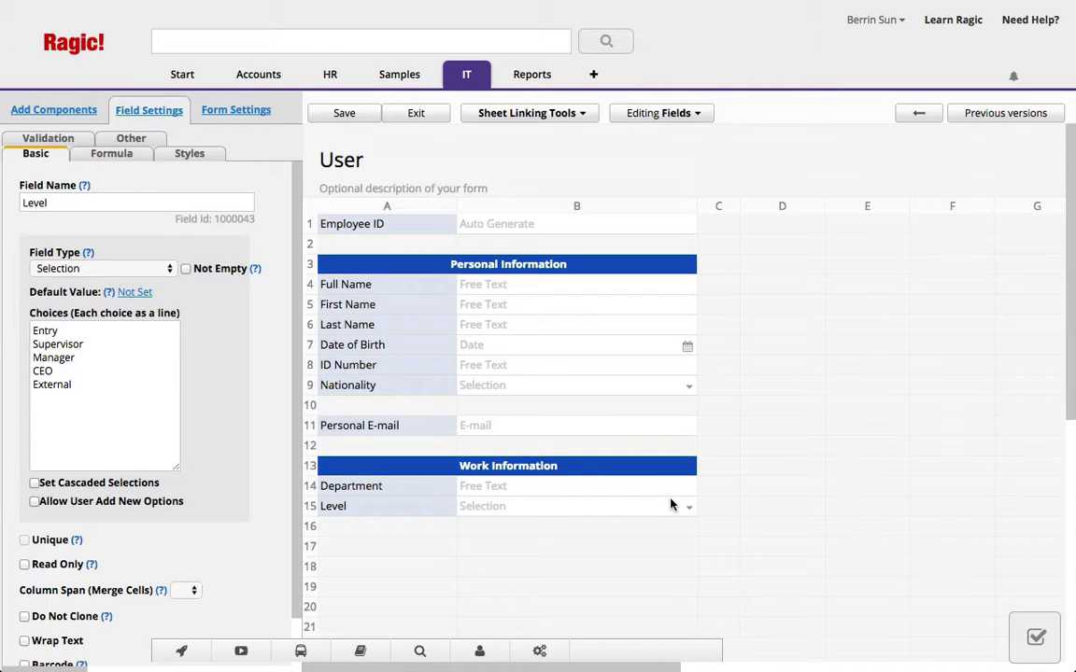
- Save the rearranged User form design
click(336, 506)
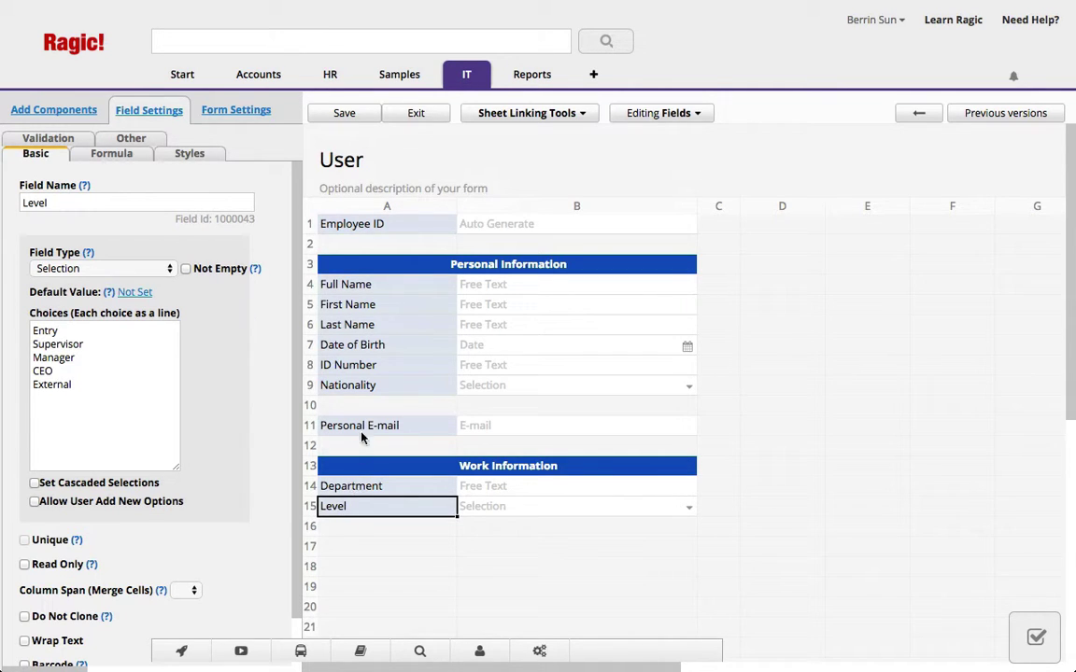
click(361, 431)
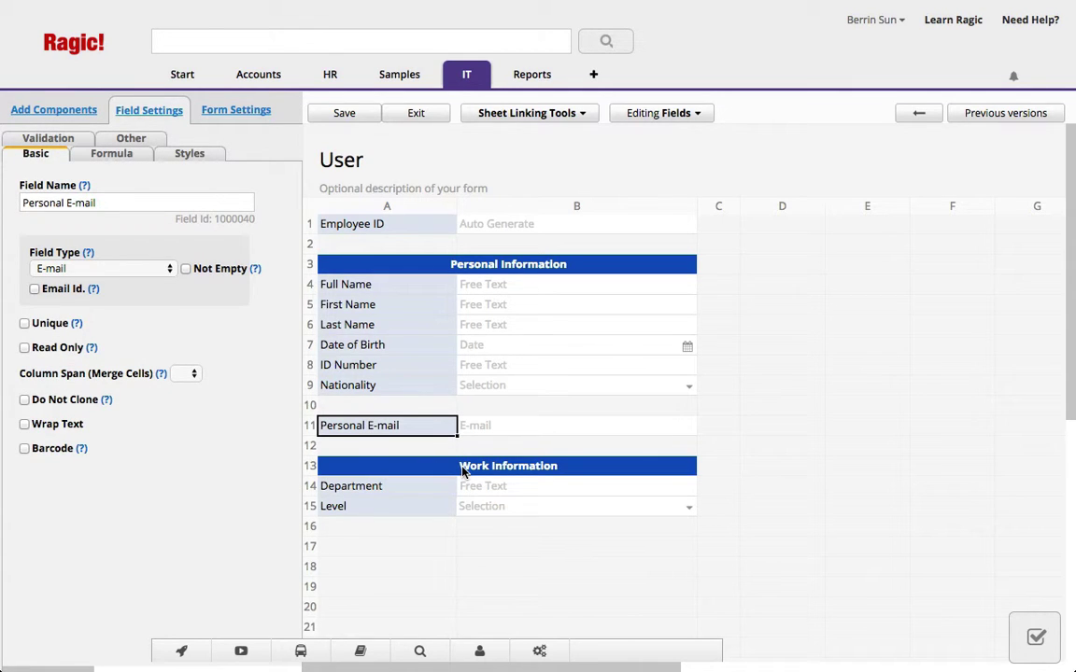
drag(406, 507, 378, 505)
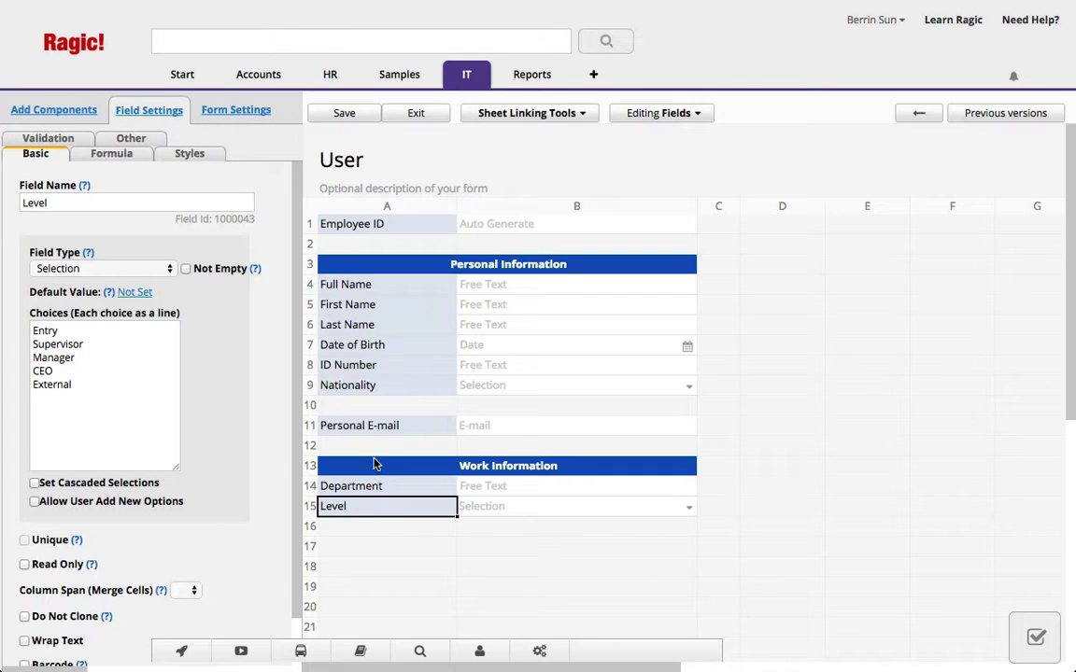
click(377, 549)
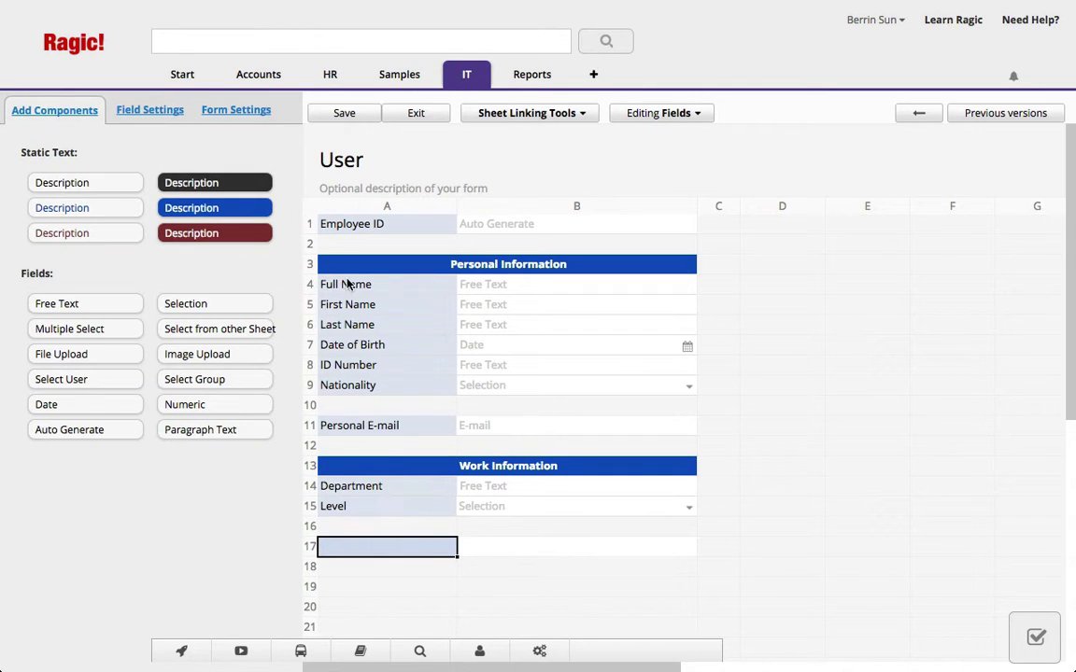
click(341, 114)
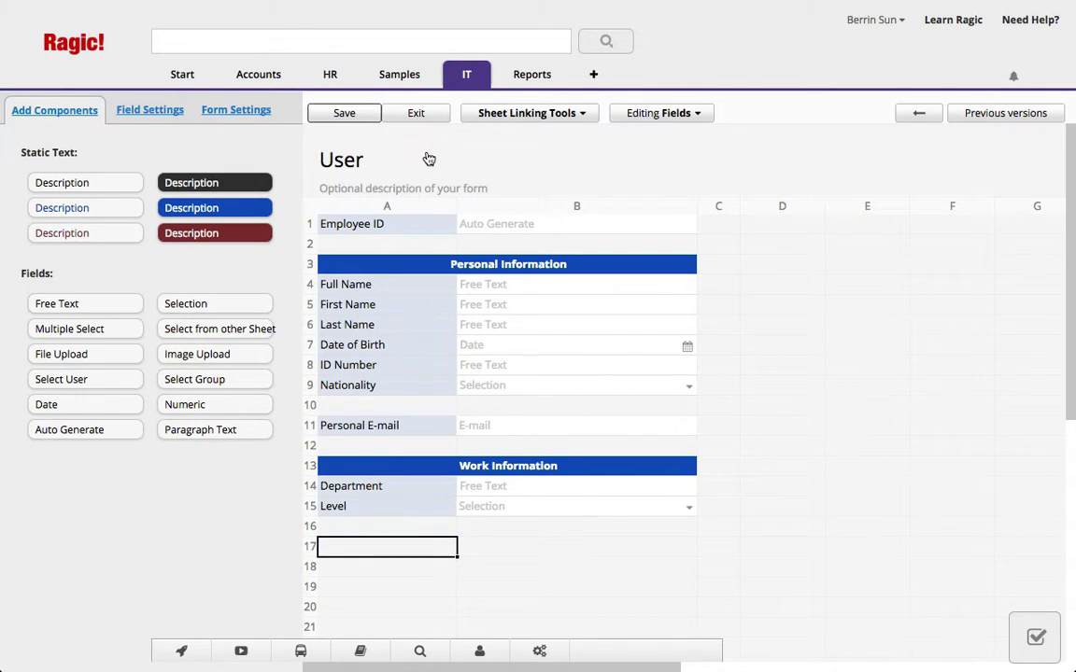
- Add a blue description header reading "IT Information" in row 17 of the User form, bold and centred
drag(261, 209, 378, 547)
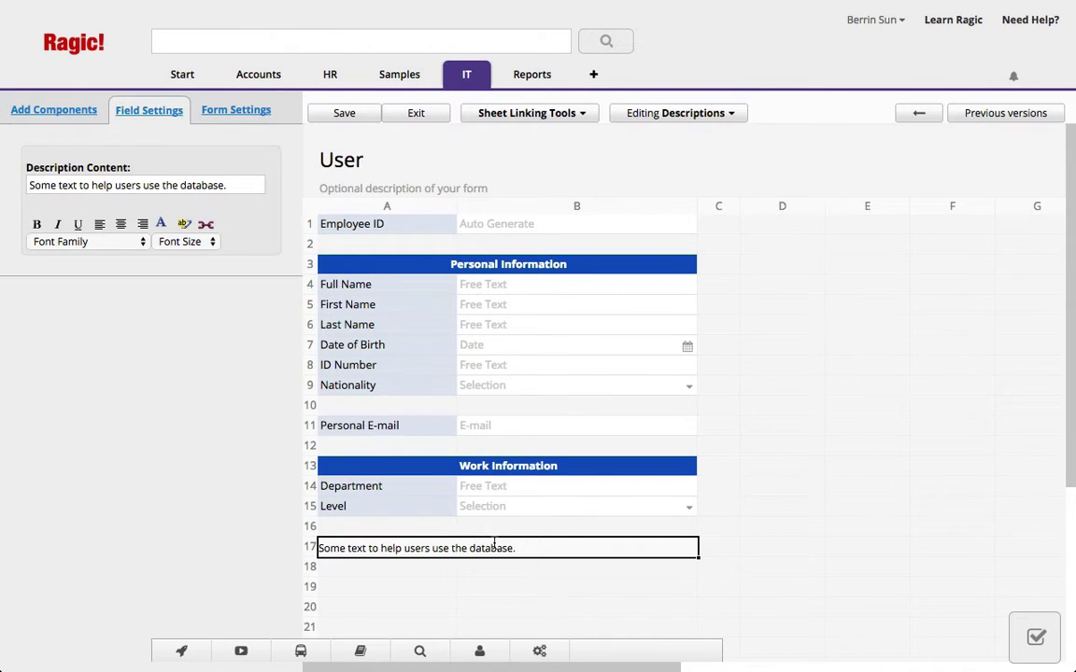
double_click(494, 547)
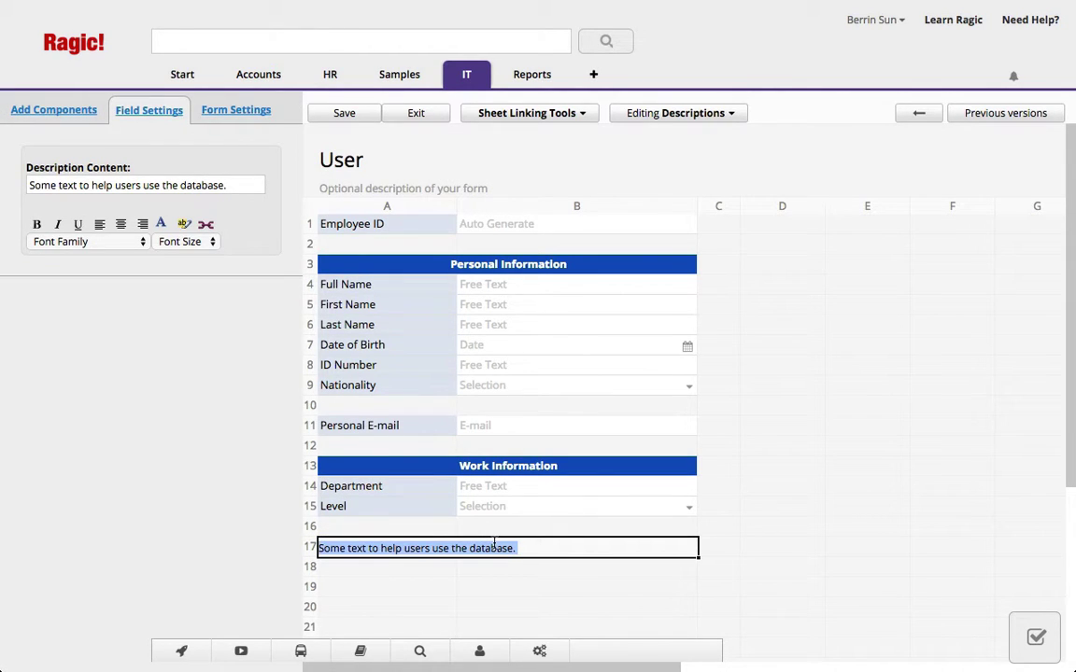
text(IT Information)
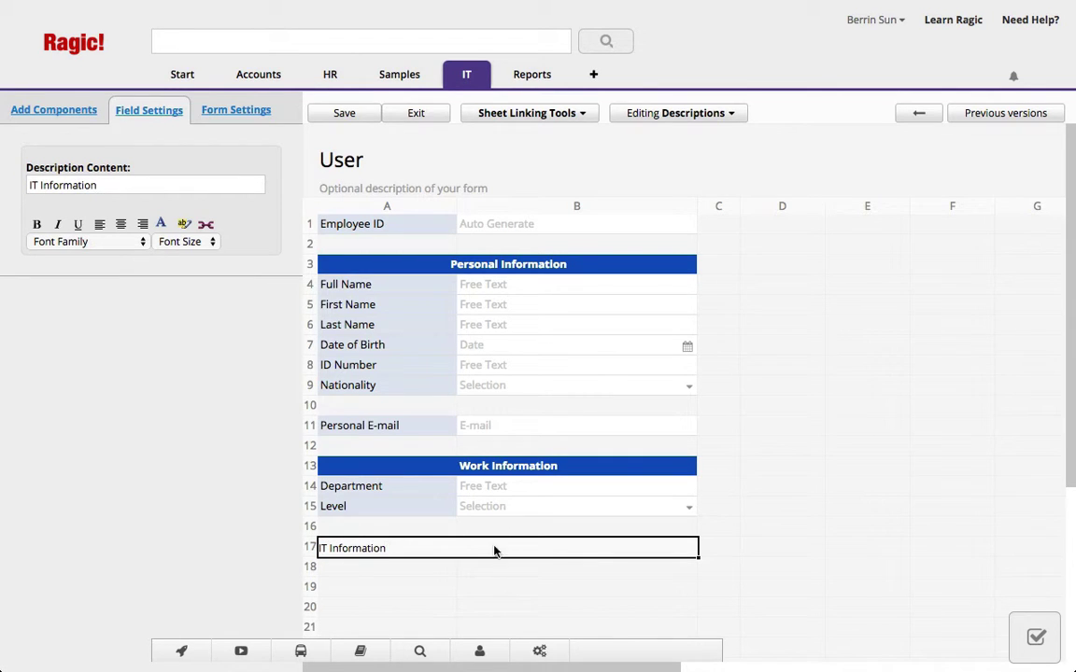
click(501, 580)
click(408, 551)
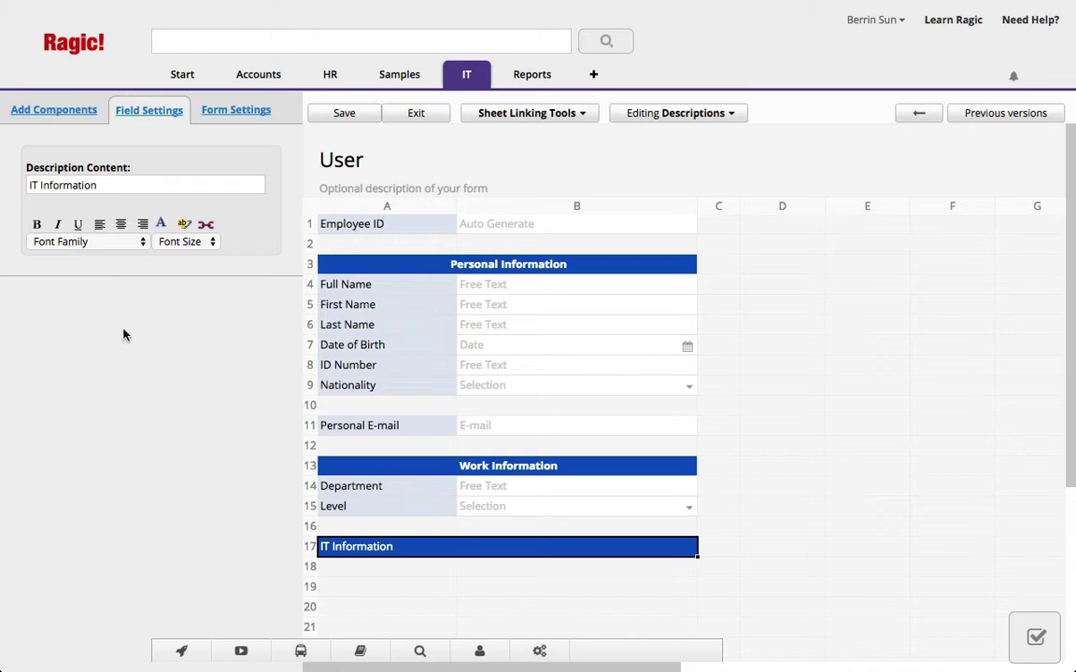
click(36, 224)
click(120, 224)
- Add a Username field in row 18 and a Work E-mail field in row 19 under the IT Information header
click(371, 572)
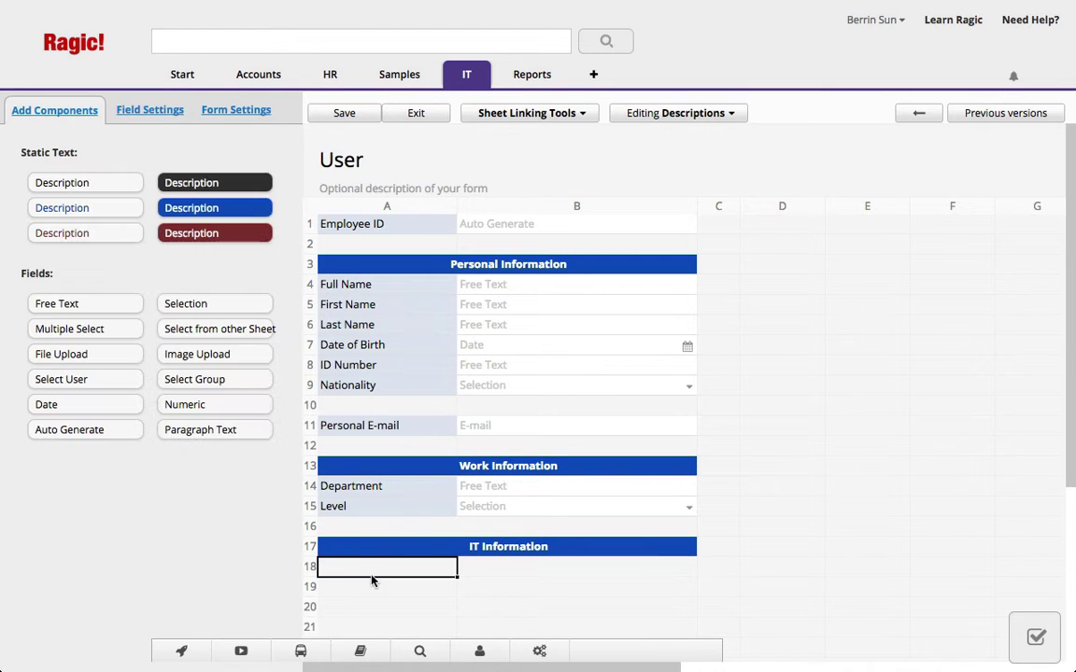
click(376, 592)
click(80, 303)
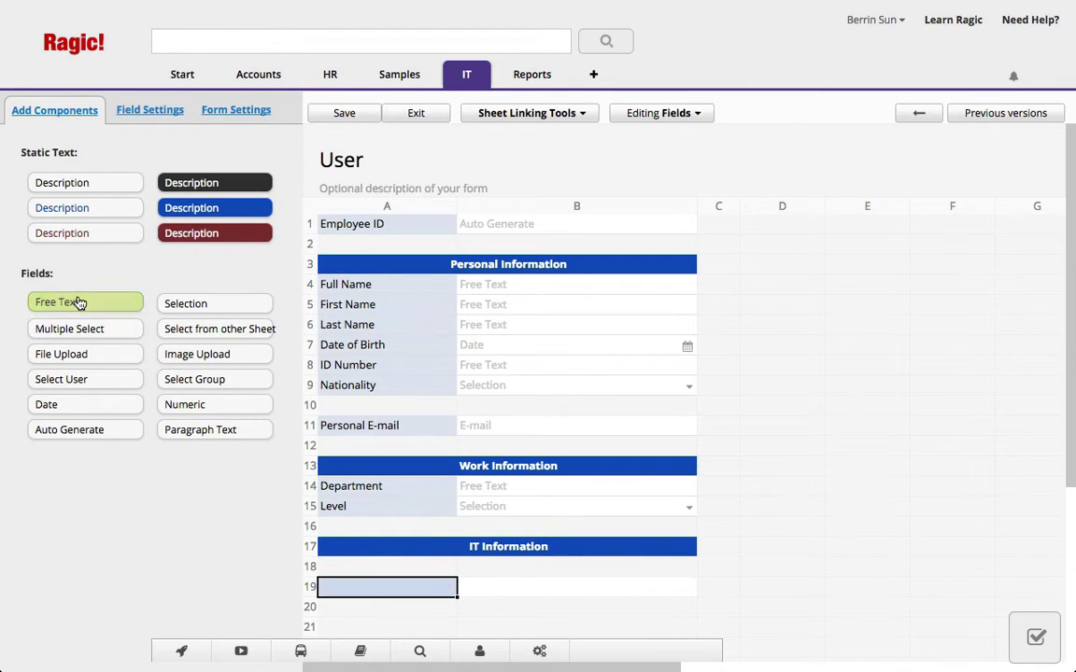
click(395, 571)
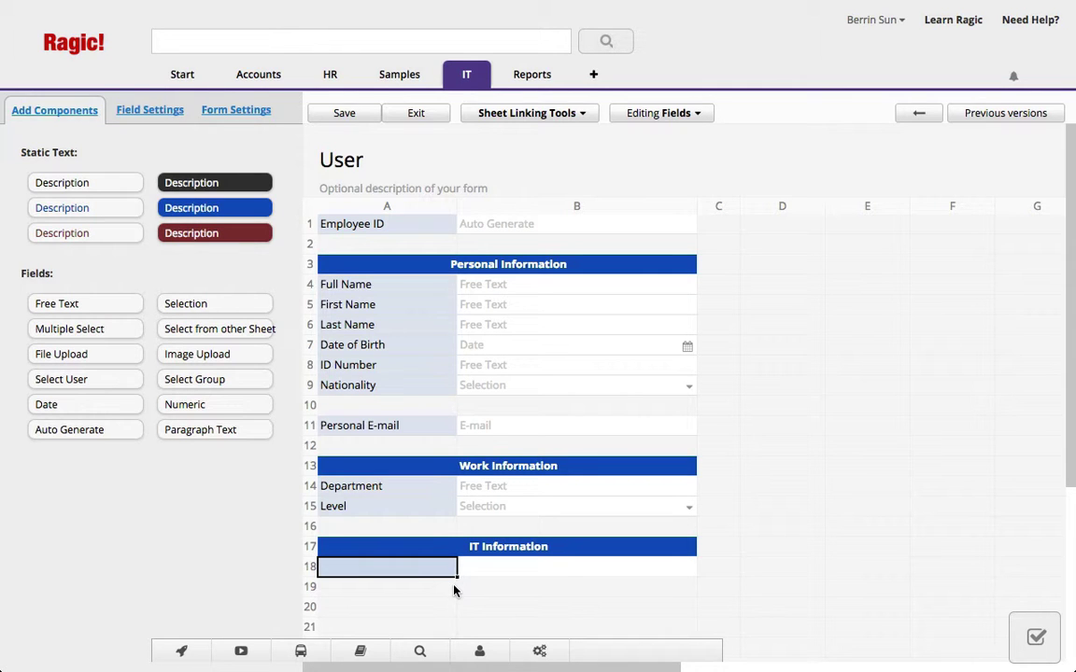
text(Username)
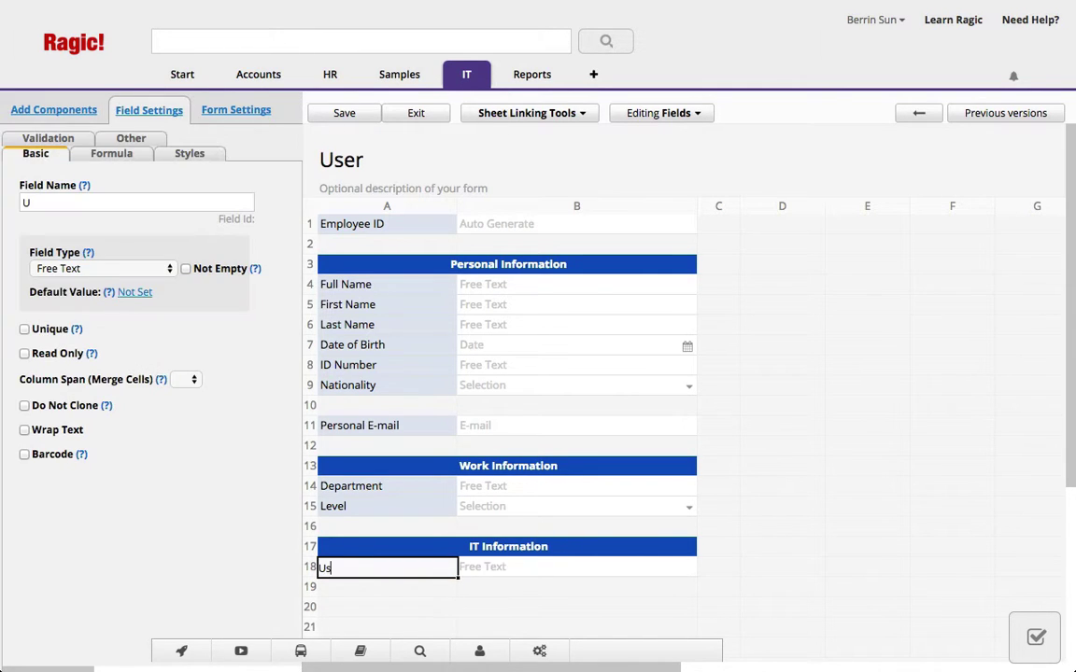
key(Return)
text(Work)
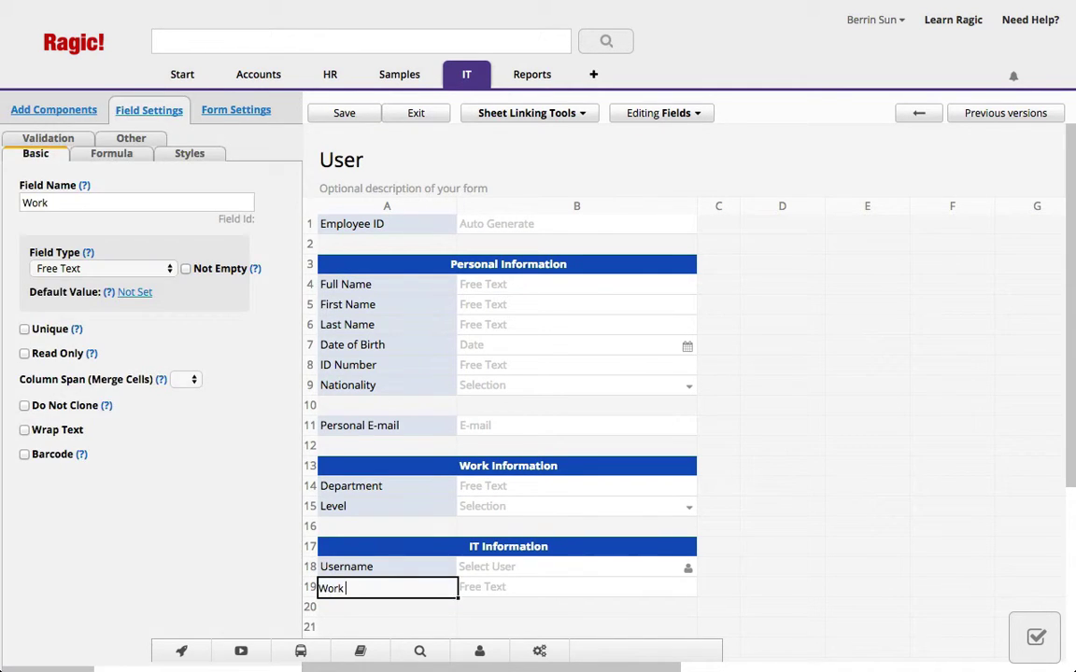
text( E-mail)
- Change the Username field's type to Free Text
click(348, 569)
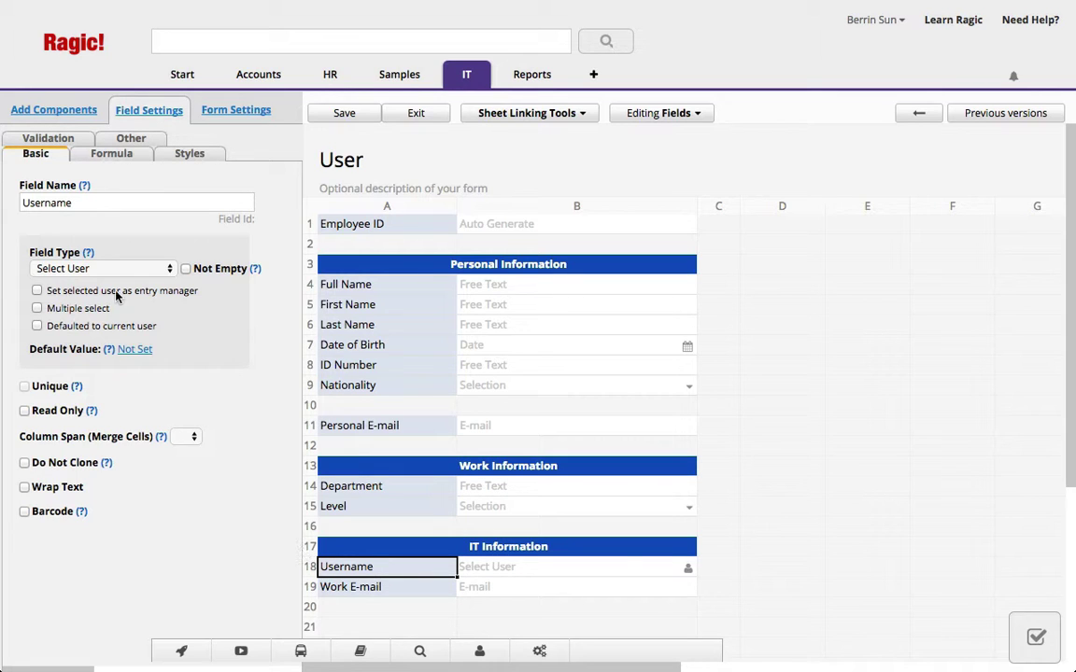
click(94, 268)
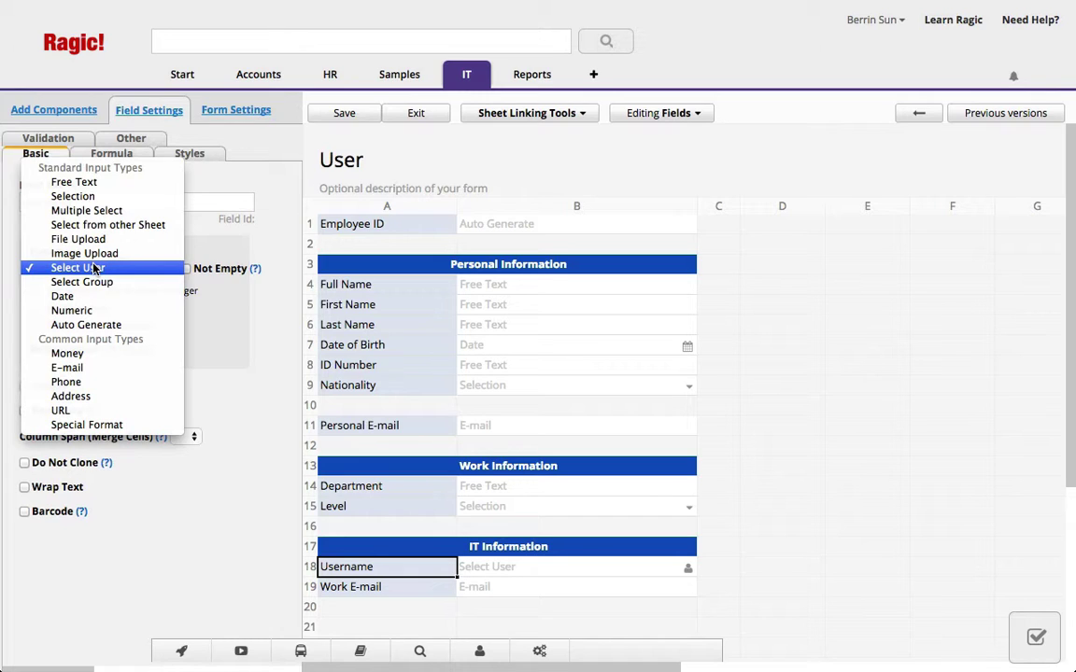
click(105, 185)
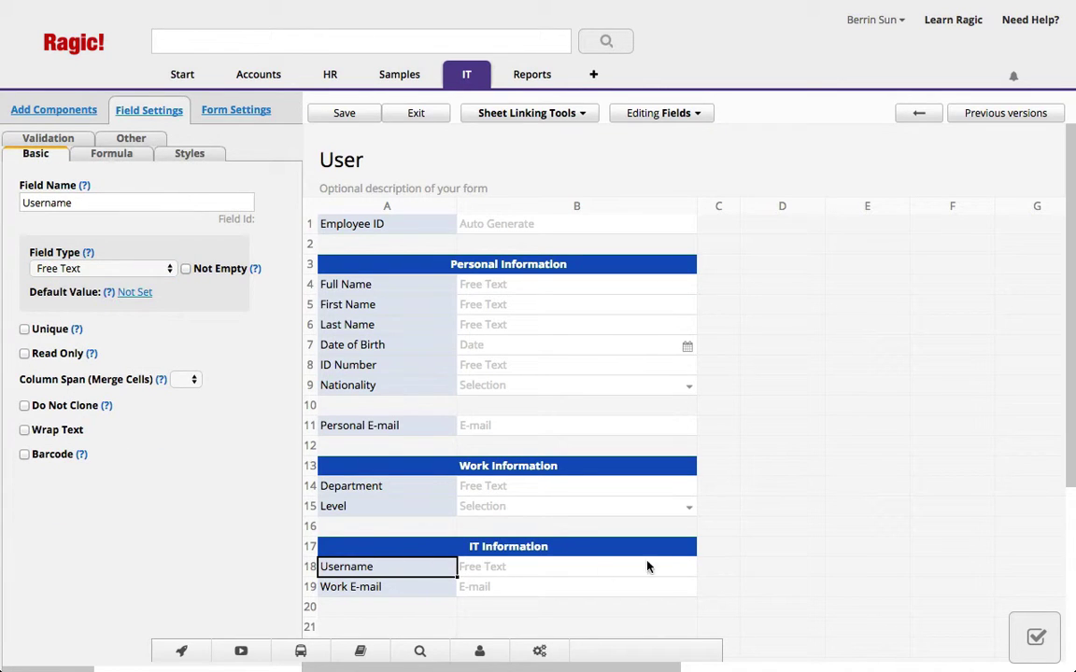
- Add an "Assigned Computer Station" field in row 20, then save the User form design and leave design mode
click(385, 607)
text(Assig)
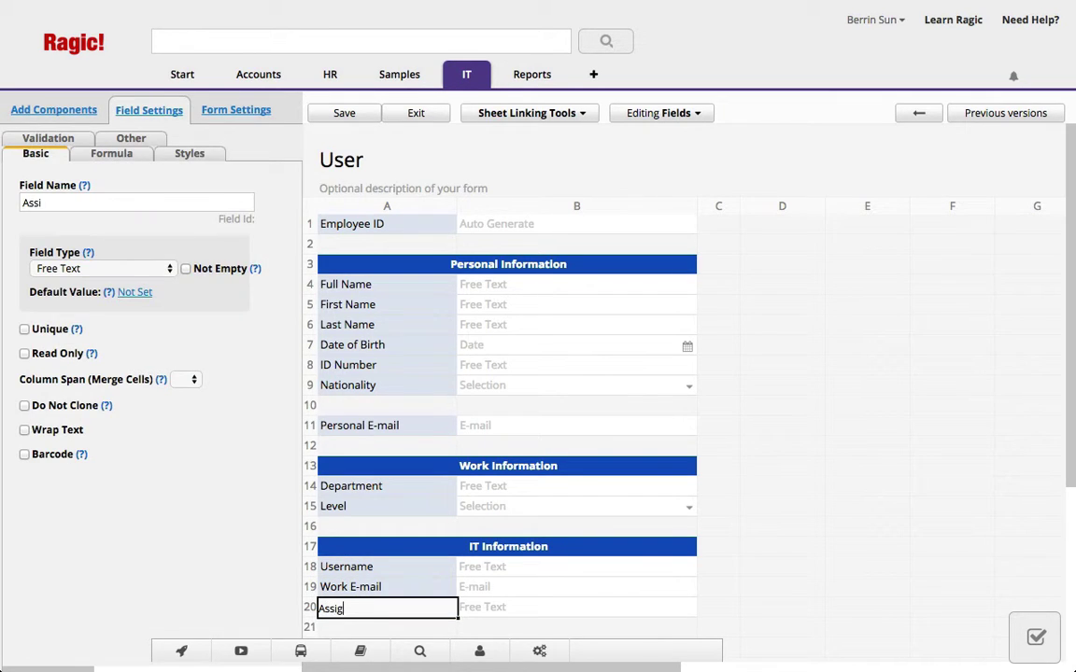
text(ned COmp)
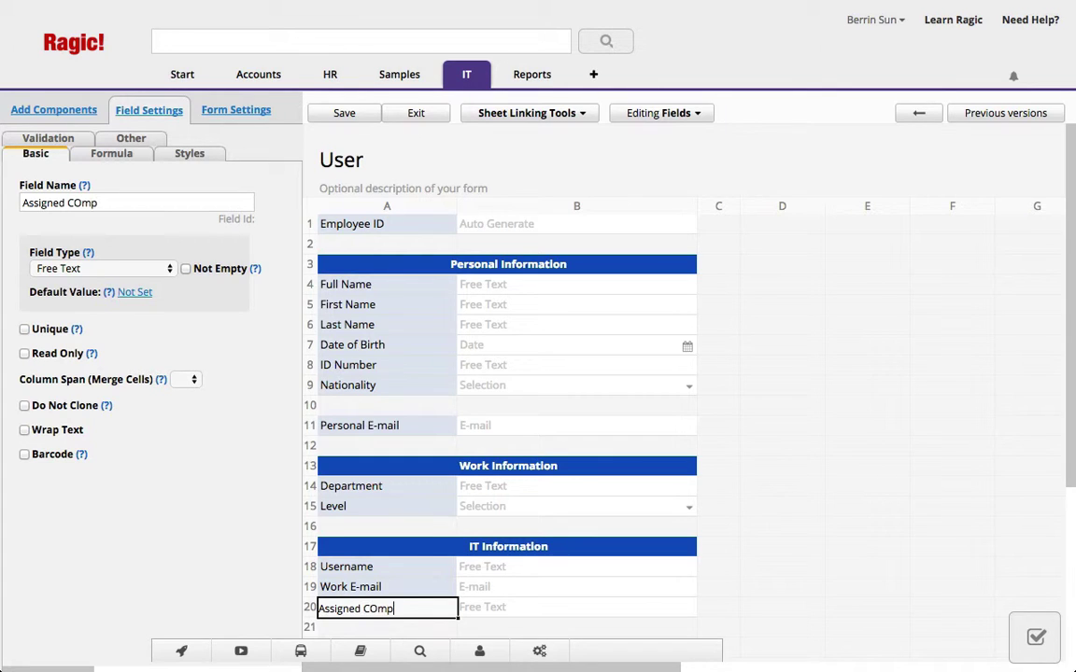
key(BackSpace)
key(BackSpace)
key(BackSpace)
text(omputer Station)
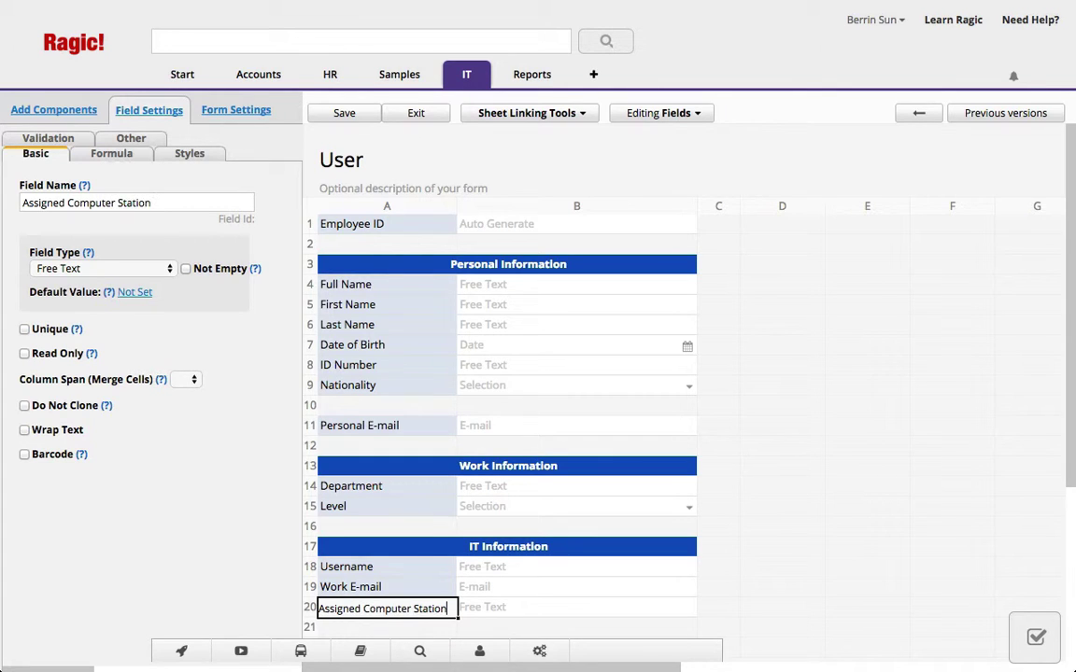
click(354, 124)
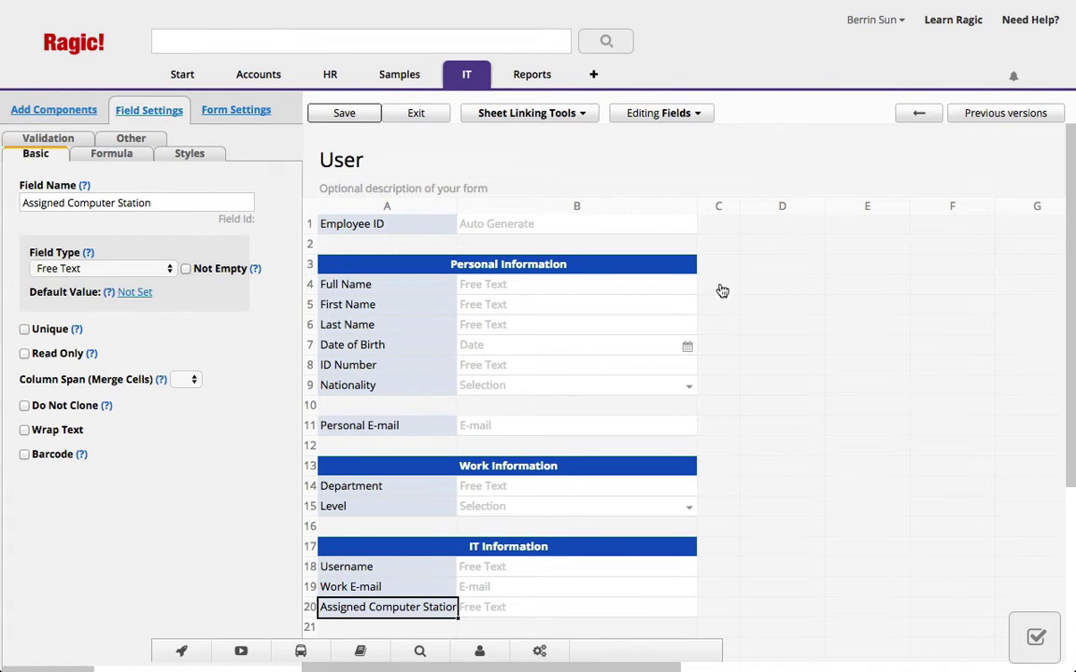
click(414, 116)
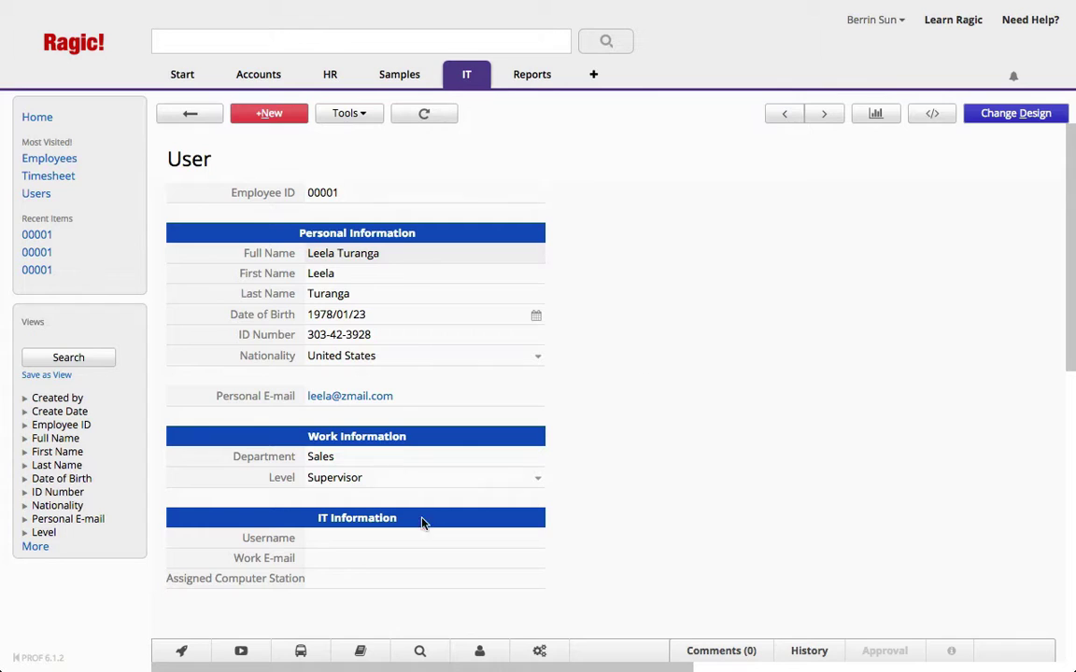
- Fill in the employee's username and work e-mail, set Assigned Computer Station to E-24, and save the record
click(418, 540)
text(leela)
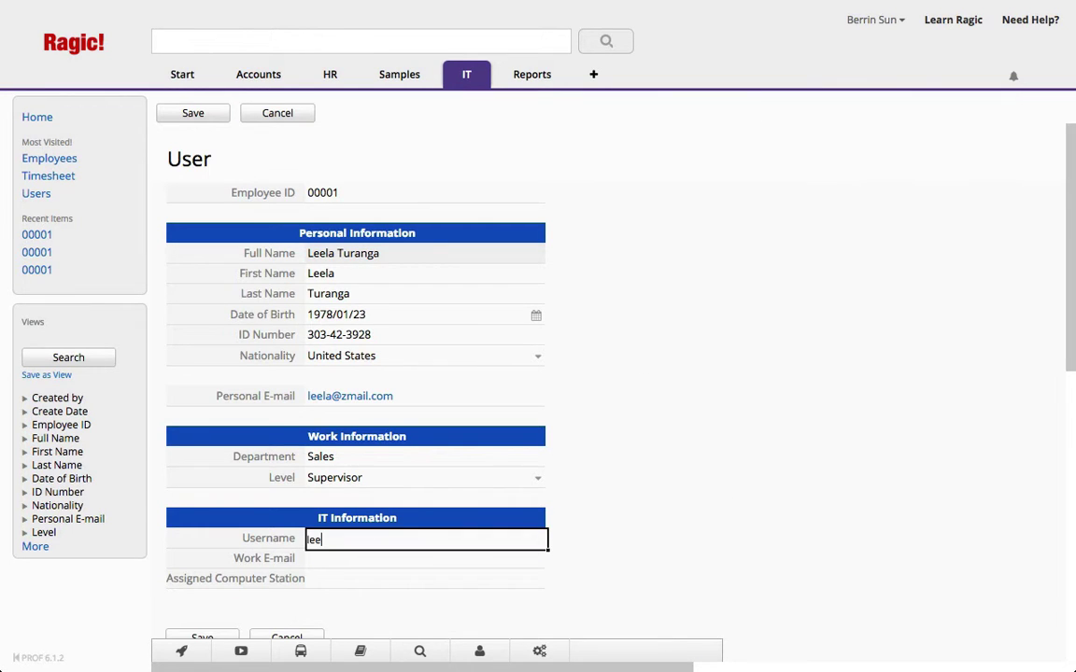
key(Tab)
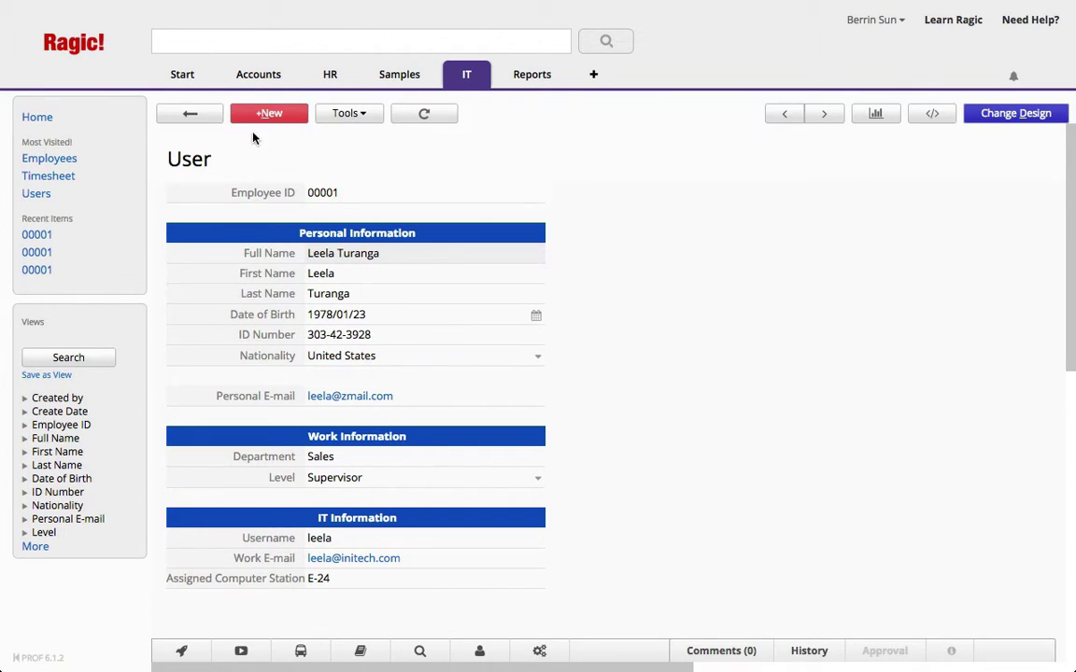
- Return to the listing of all User records and check which sheets the HR tab contains
click(190, 114)
mouse_move(470, 74)
mouse_move(322, 75)
click(190, 113)
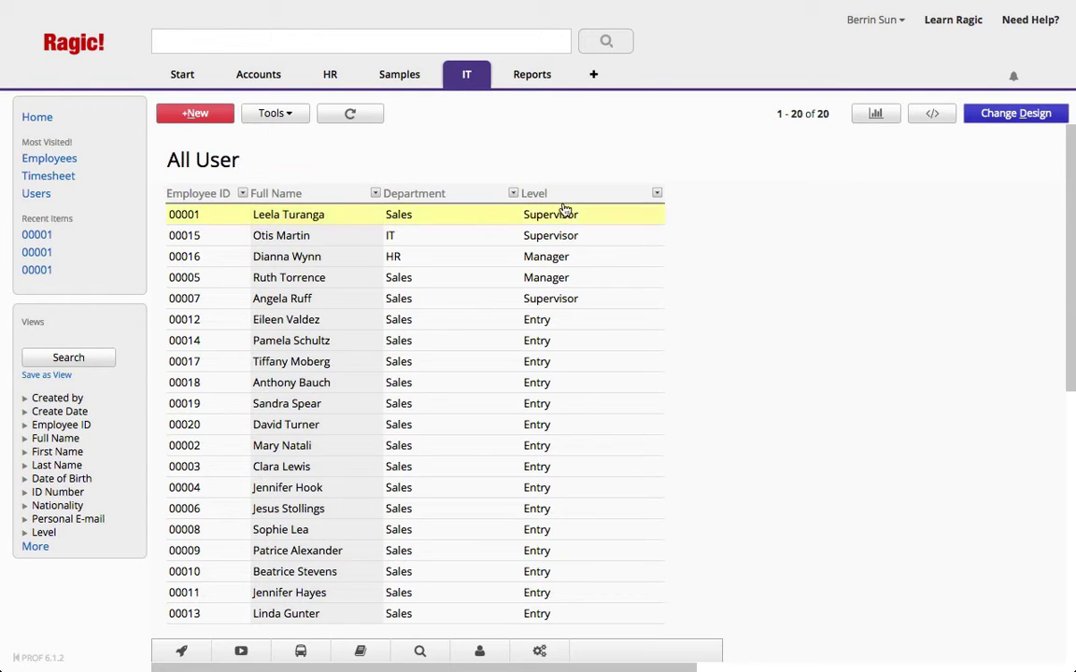
mouse_move(320, 82)
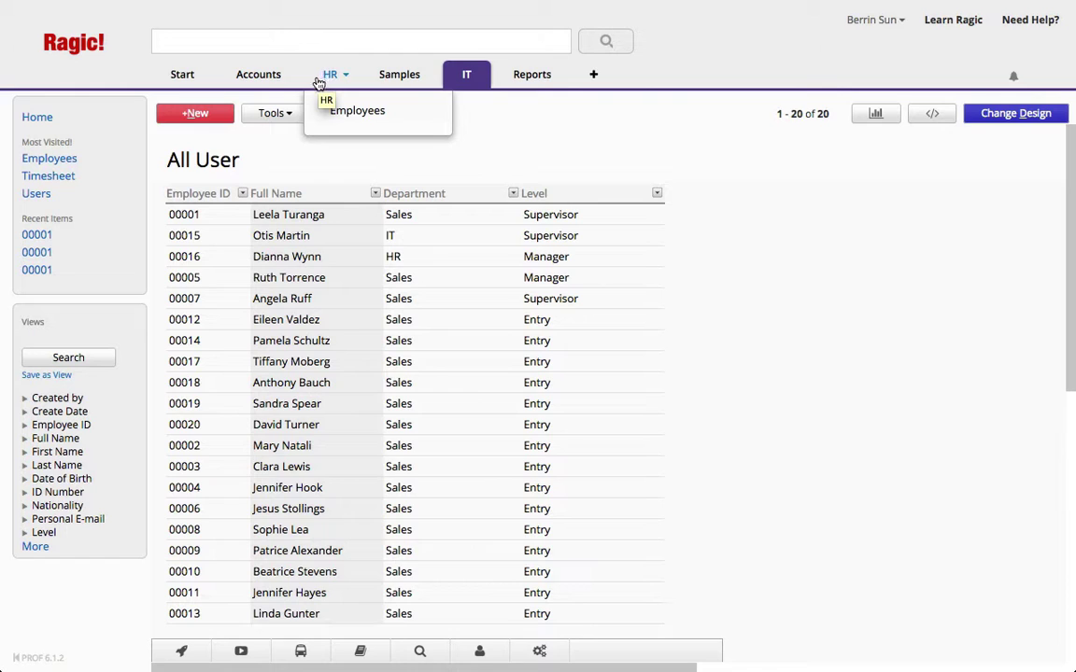
- Open user management in Account Setup, view the Ragic Groups selectable for the existing user, and return to the user list
mouse_move(198, 87)
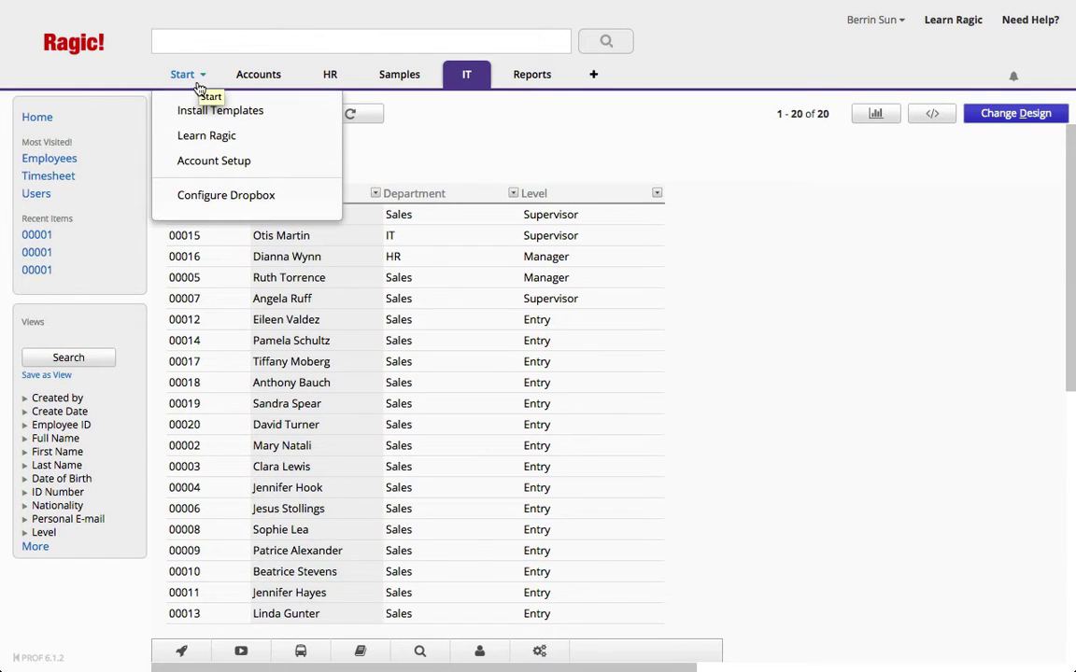
click(220, 161)
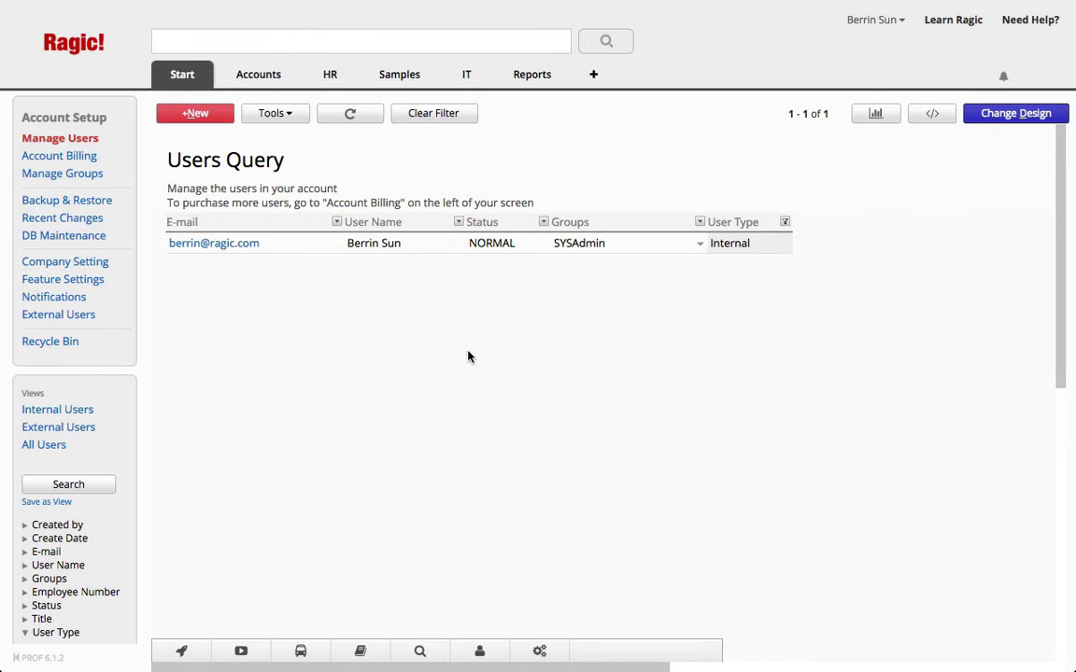
click(429, 248)
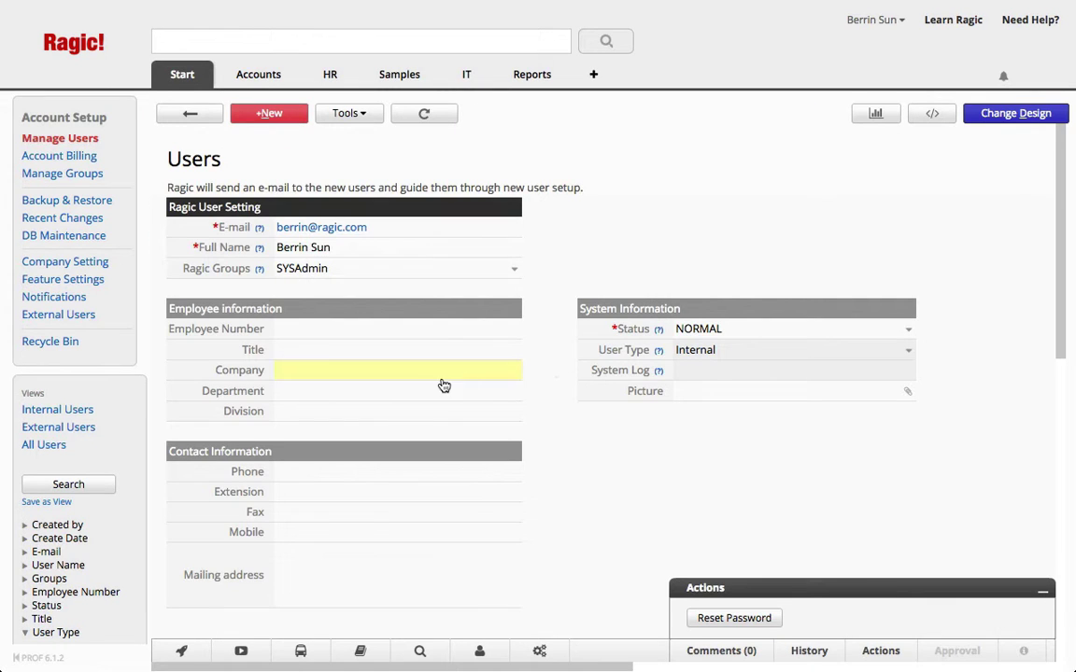
click(514, 269)
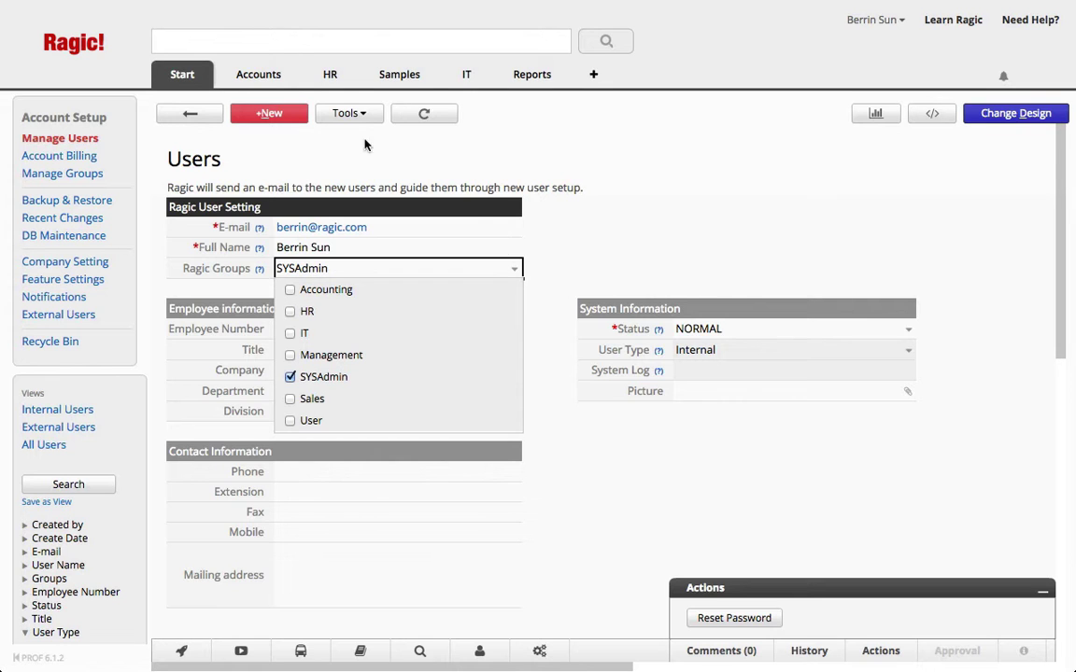
click(188, 113)
- Open the first employee's record in the HR Employees sheet, enter design mode and show the form's access rights
mouse_move(338, 81)
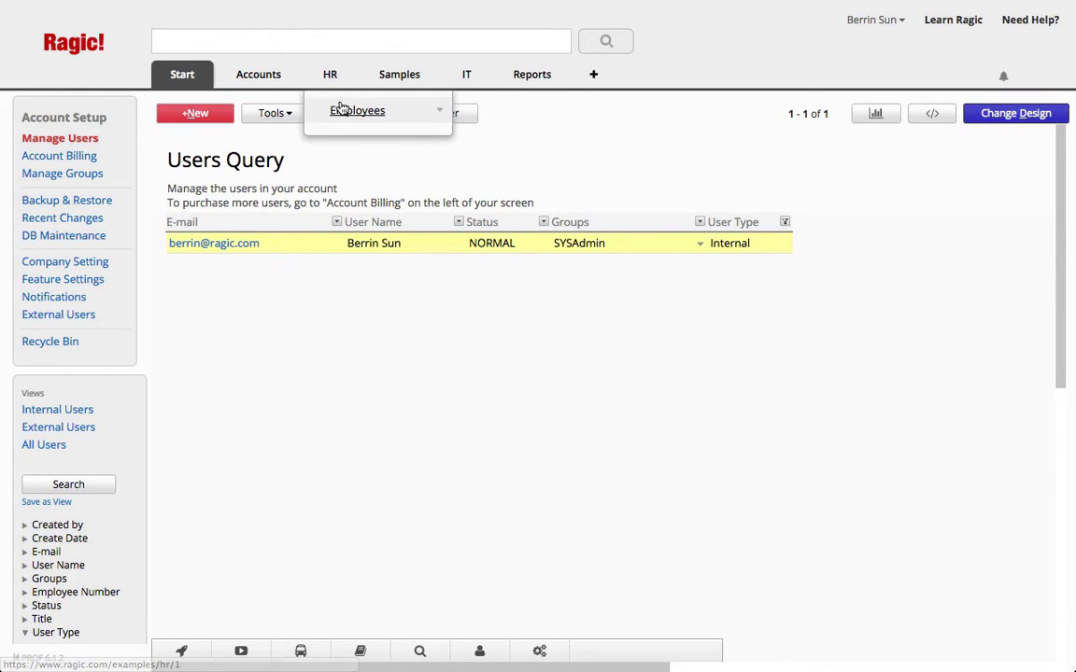
click(342, 109)
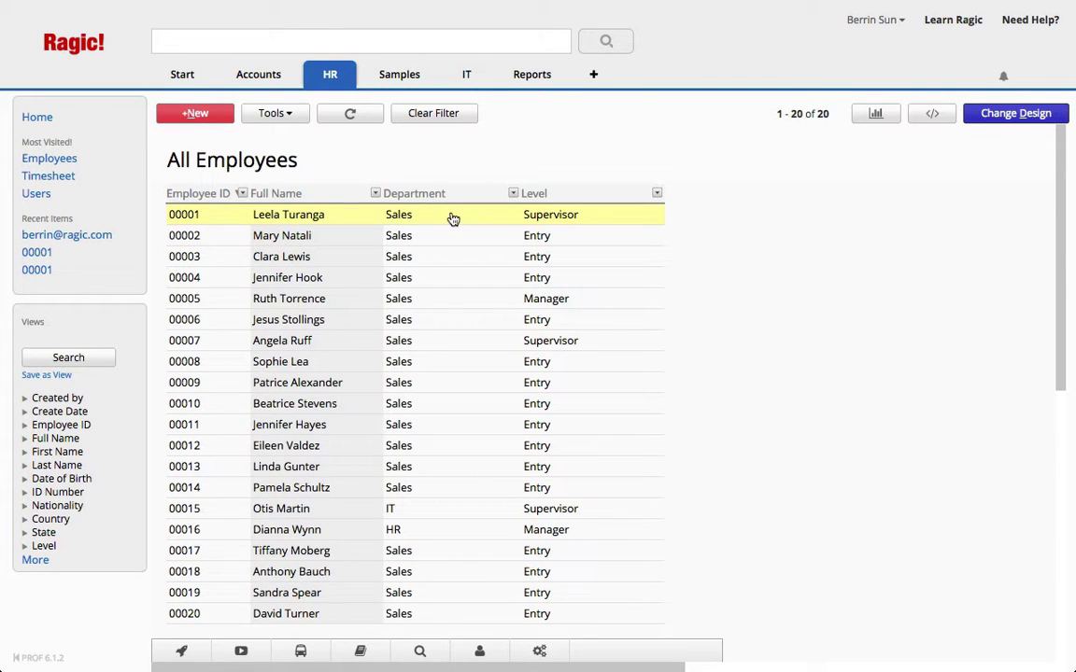
click(499, 215)
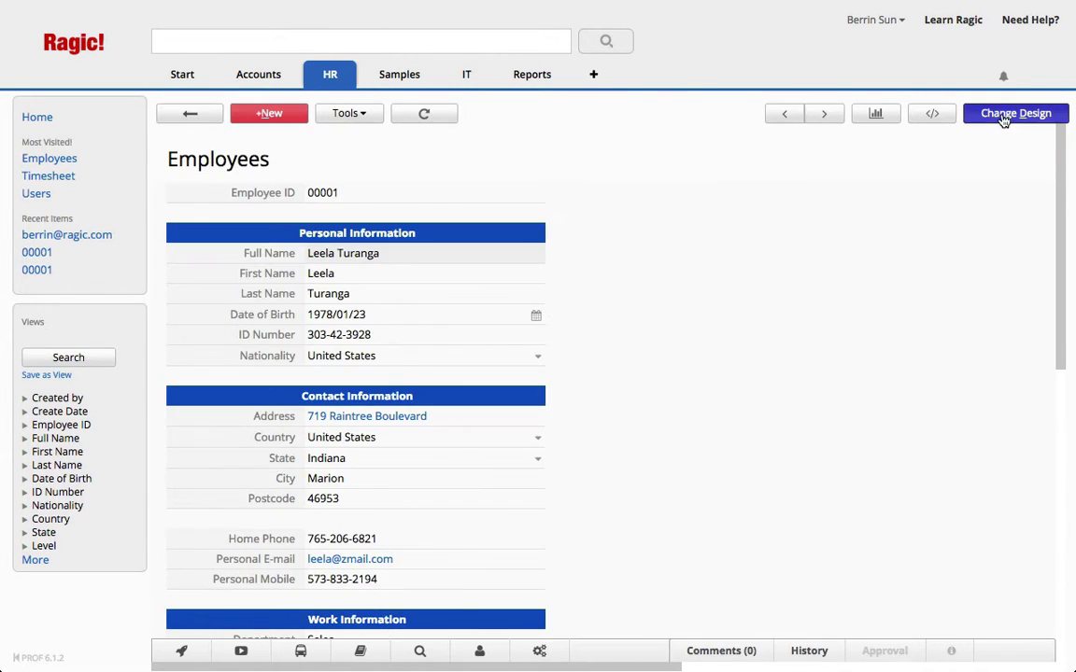
click(1013, 113)
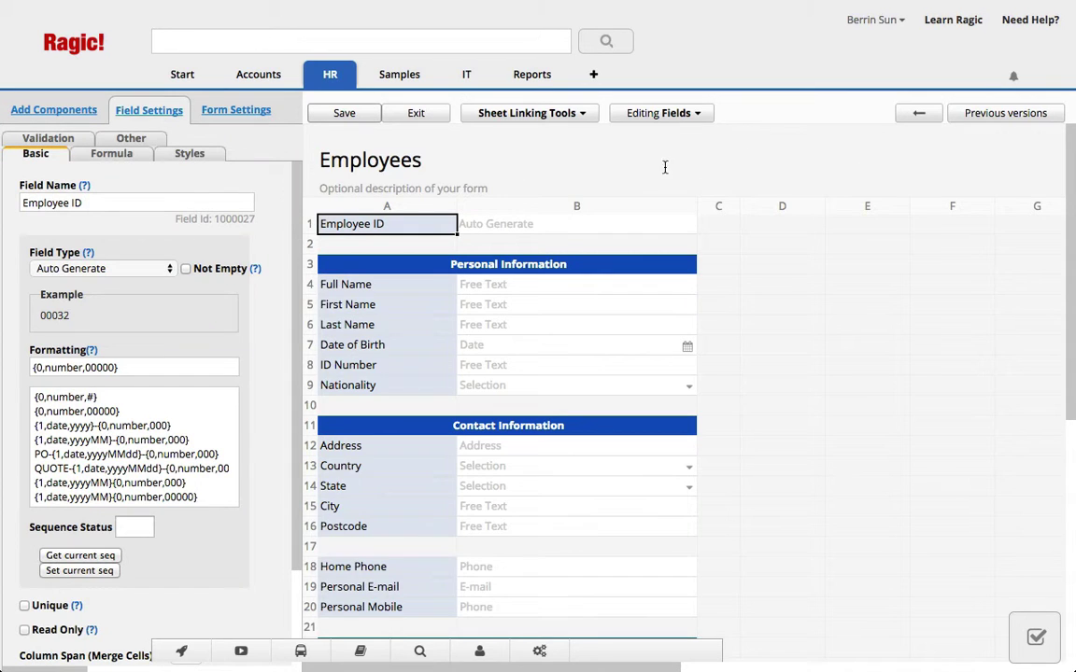
click(241, 110)
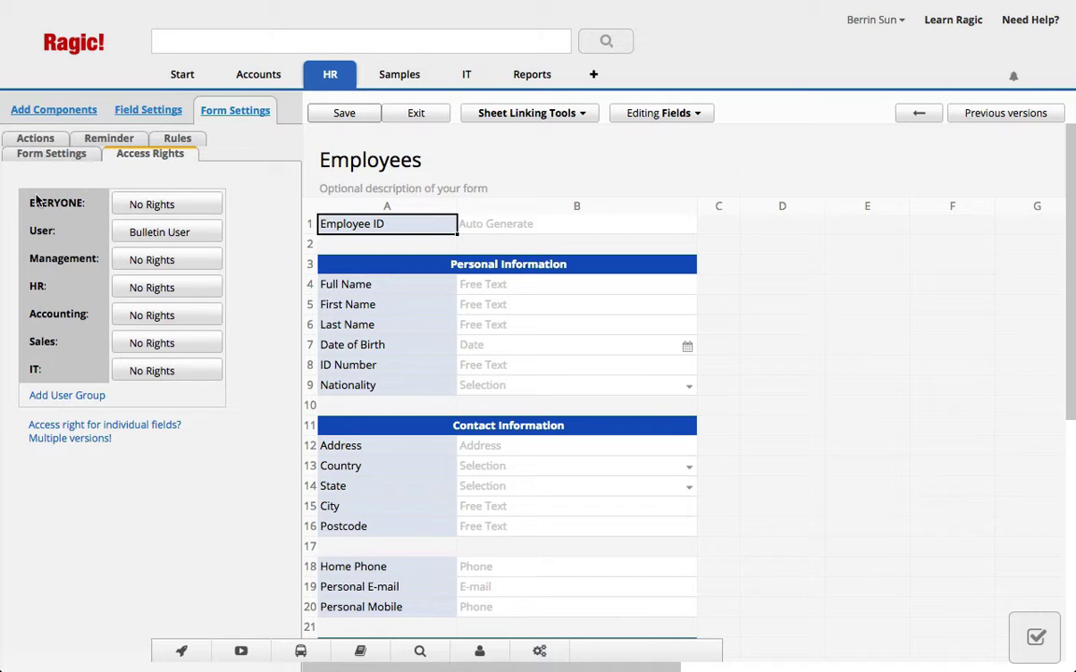
- Examine the access levels selectable for the User group on the Employees form and leave design mode
drag(85, 202, 25, 202)
click(26, 203)
click(195, 240)
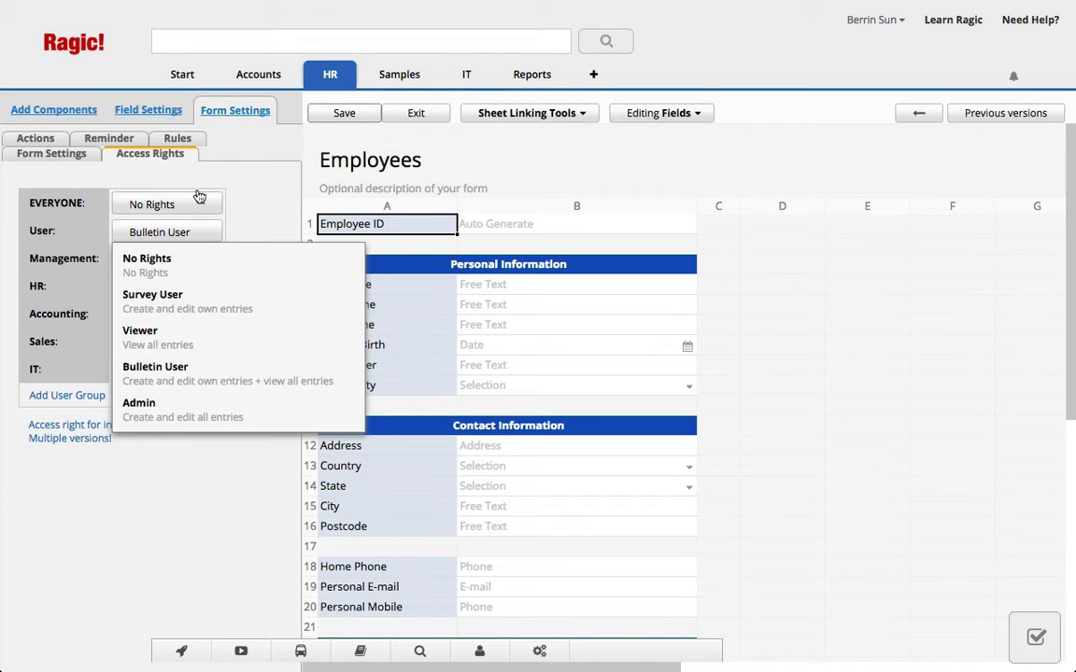
click(247, 176)
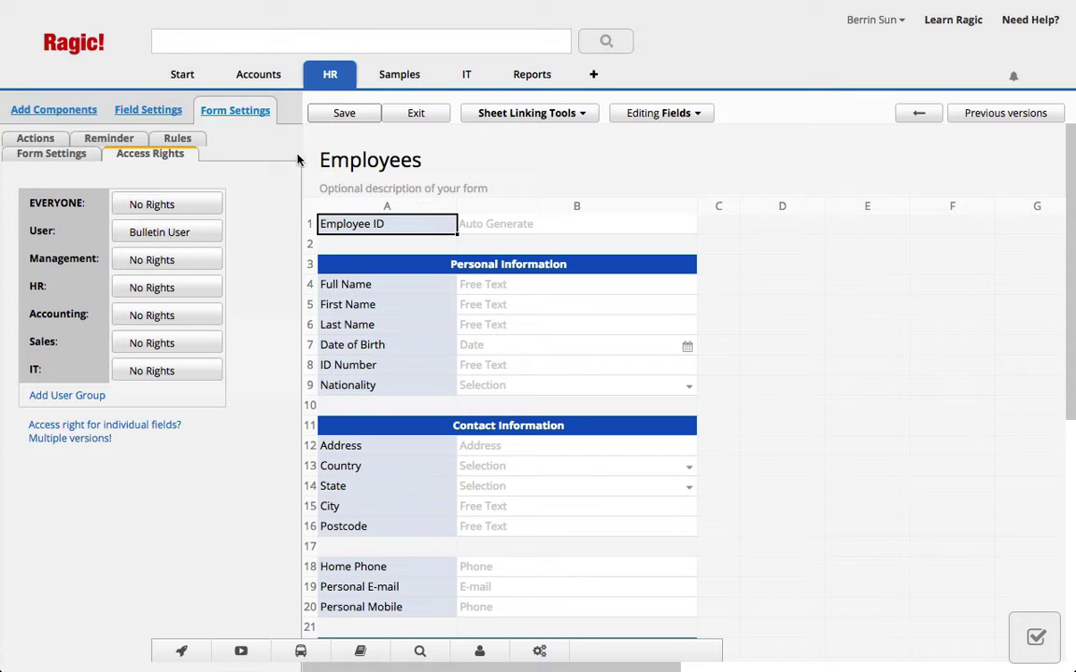
click(411, 114)
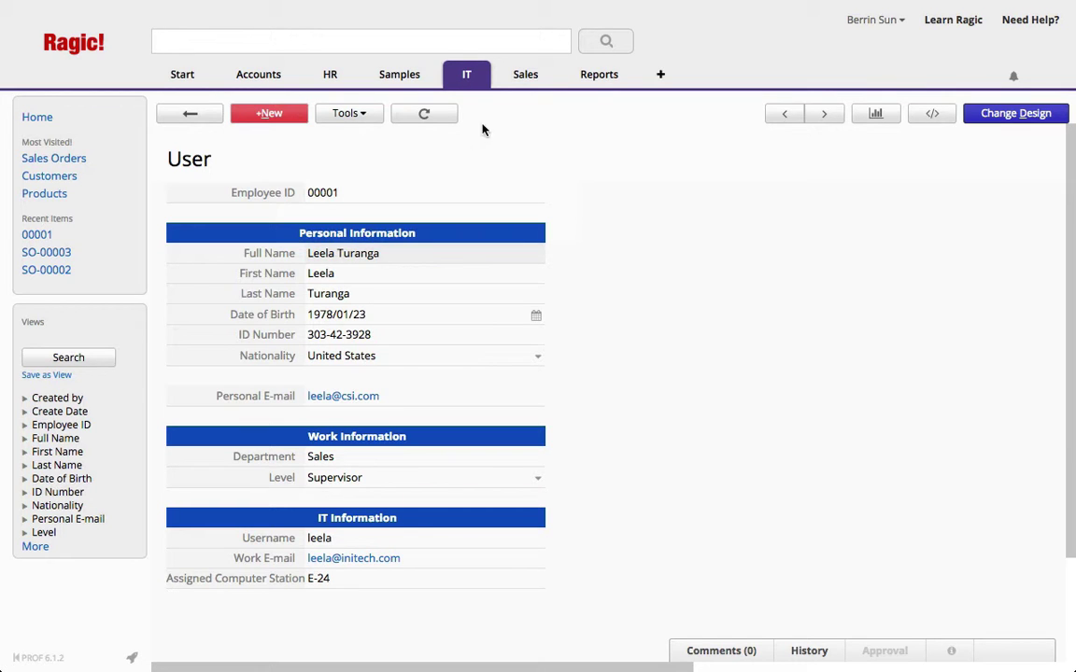
- Open the Learn Ragic page with its tutorials and documents
mouse_move(179, 82)
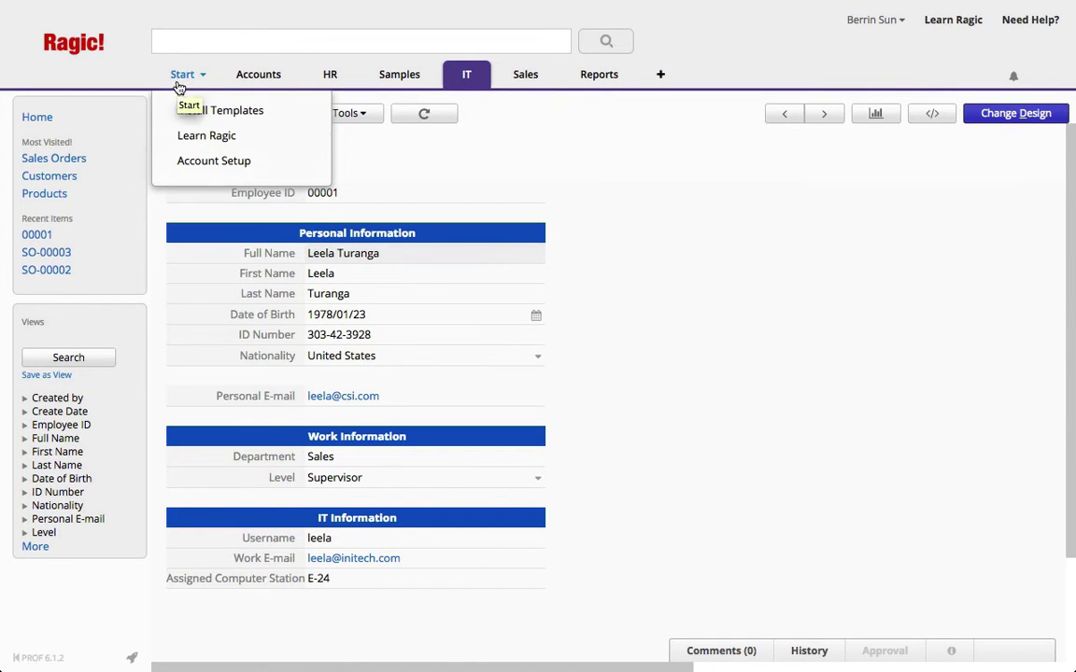
click(187, 135)
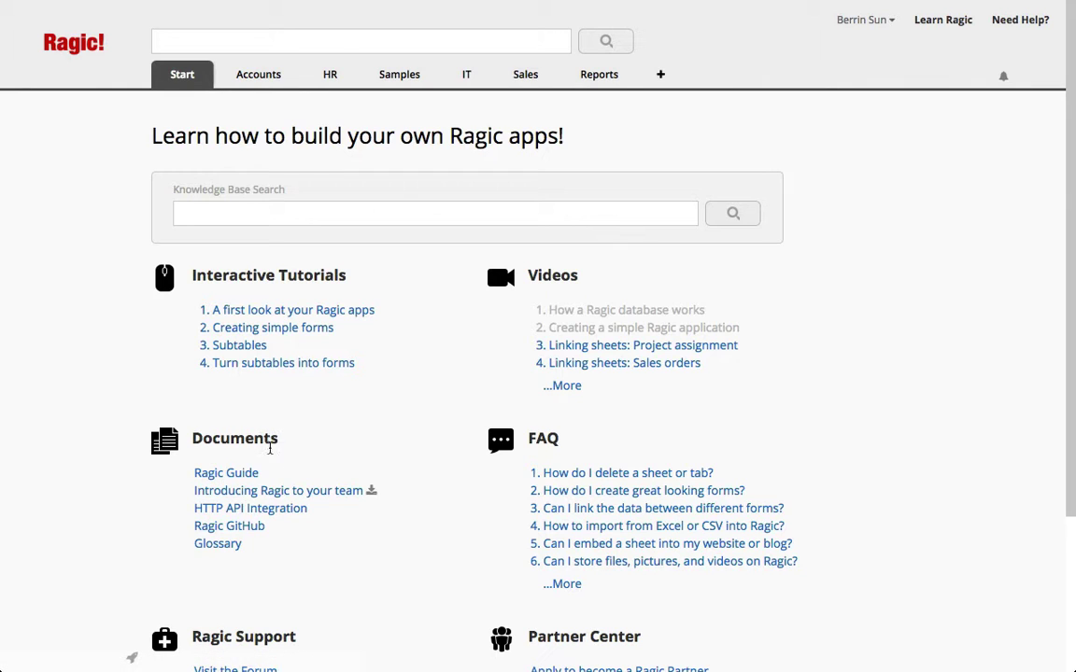
- Open the Ragic Guide and read its User groups chapter with the comparison of default access rights
click(235, 480)
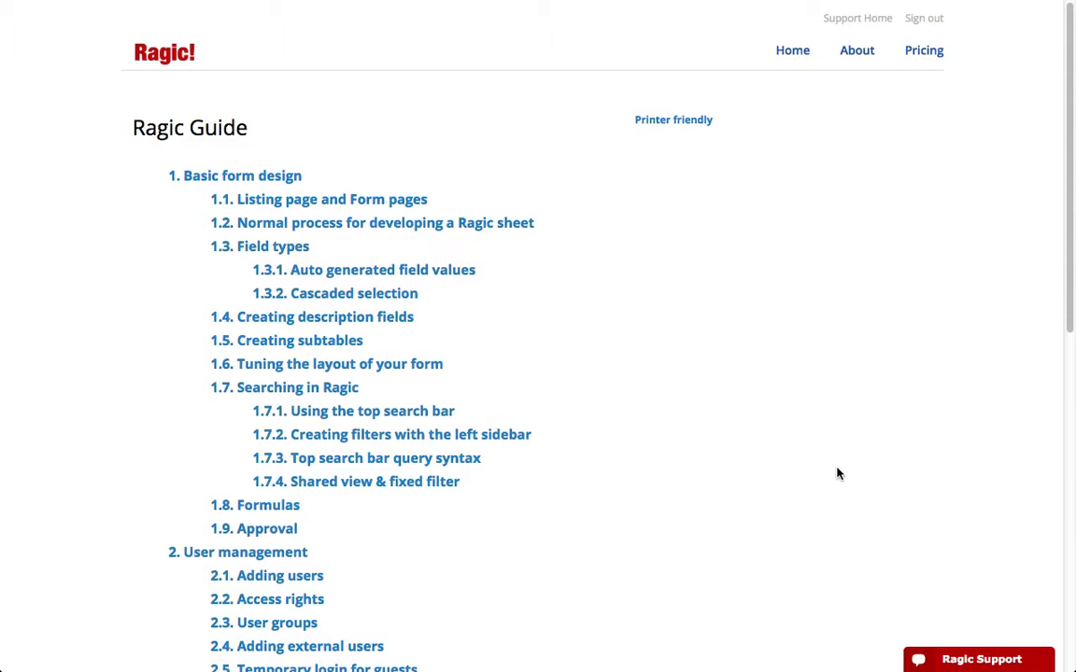
scroll(838, 474, down, 3)
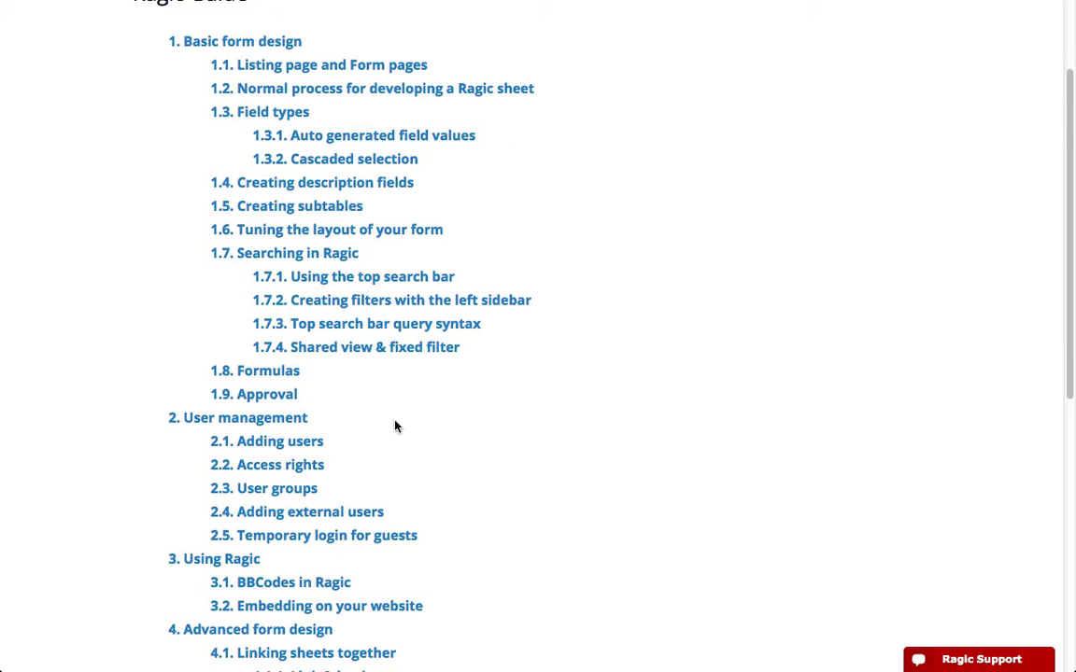
click(271, 489)
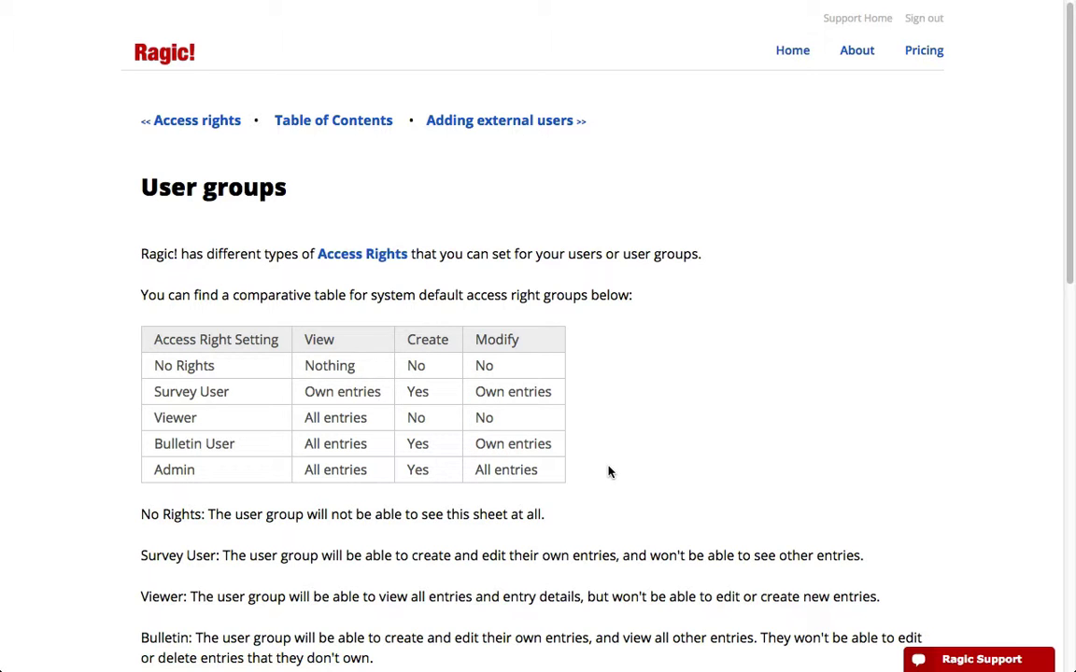
scroll(612, 468, down, 3)
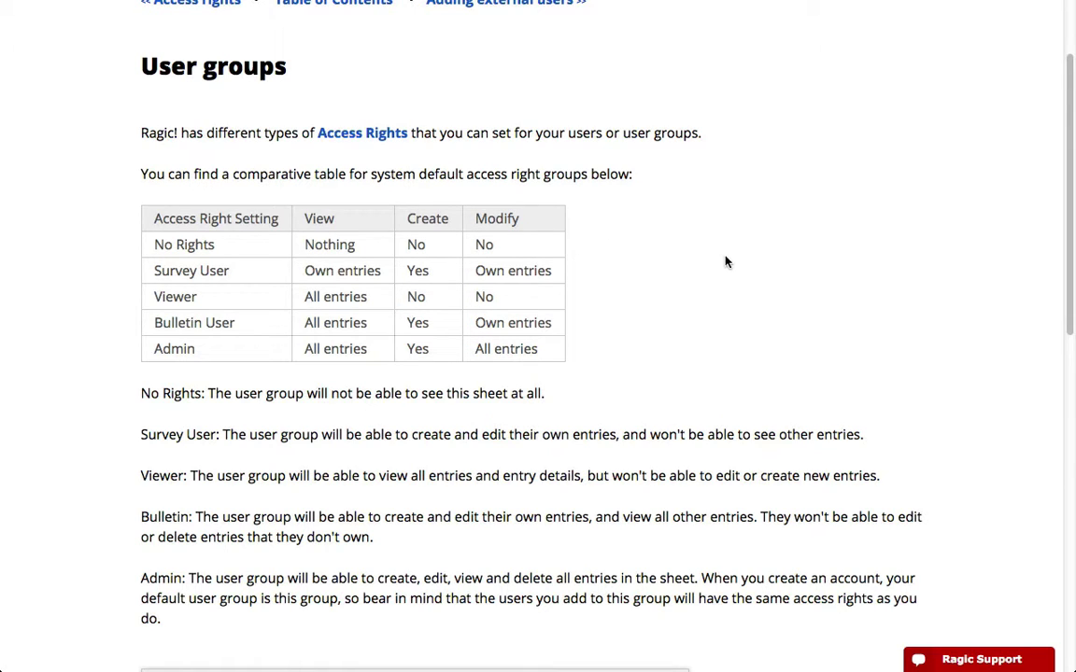
scroll(803, 285, down, 1)
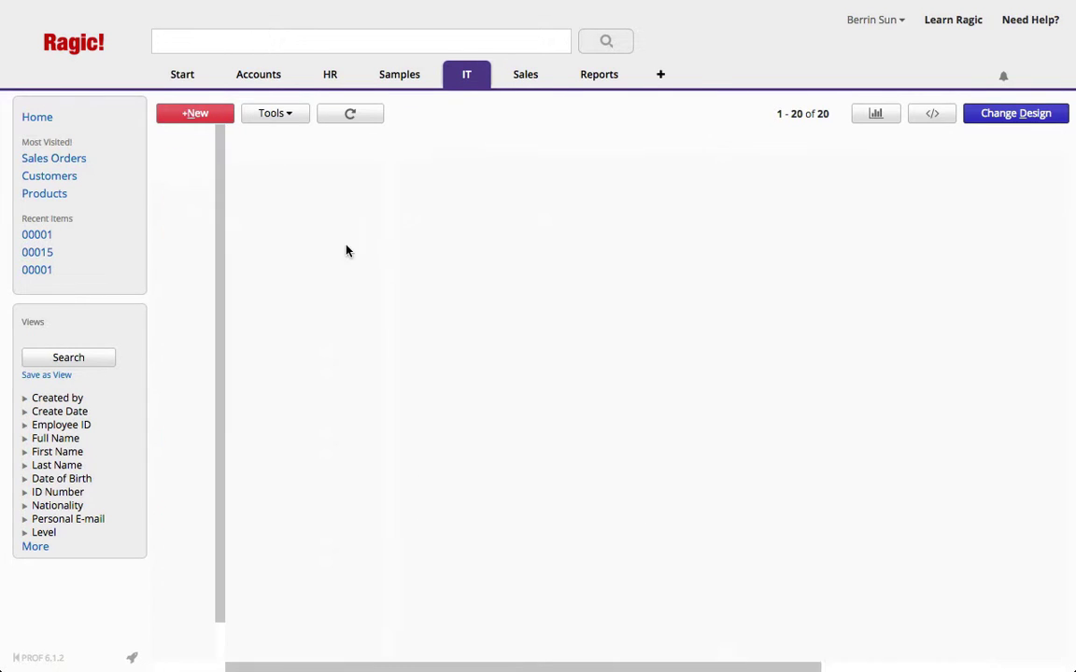
- Enter design mode on the IT sheet's User form and examine the access levels selectable for the Accounting group
click(993, 115)
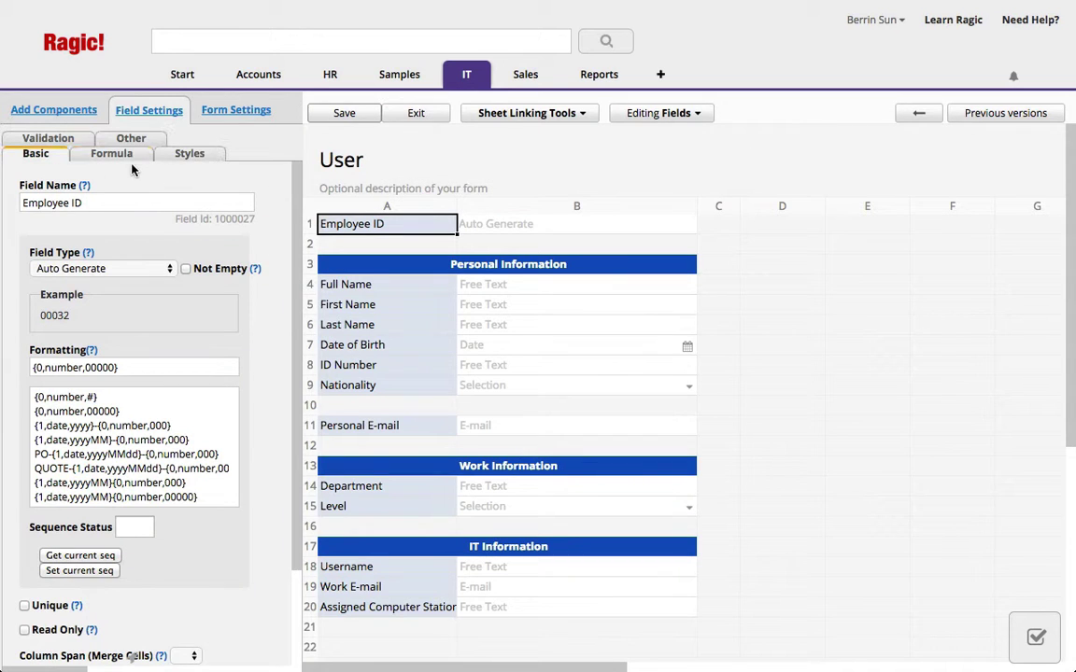
click(213, 111)
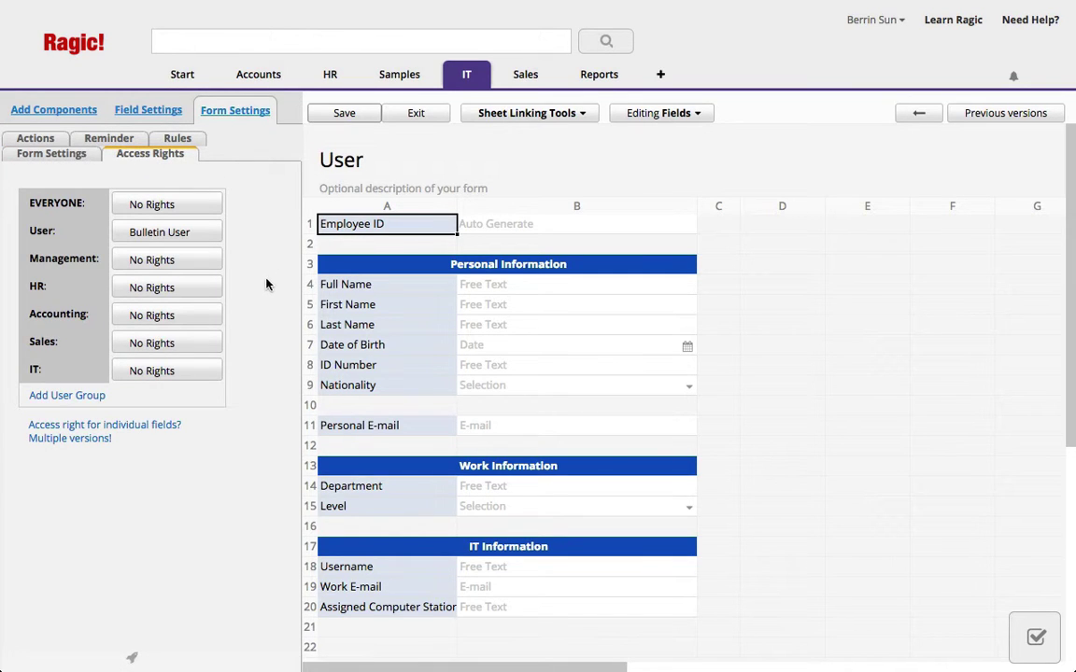
click(215, 315)
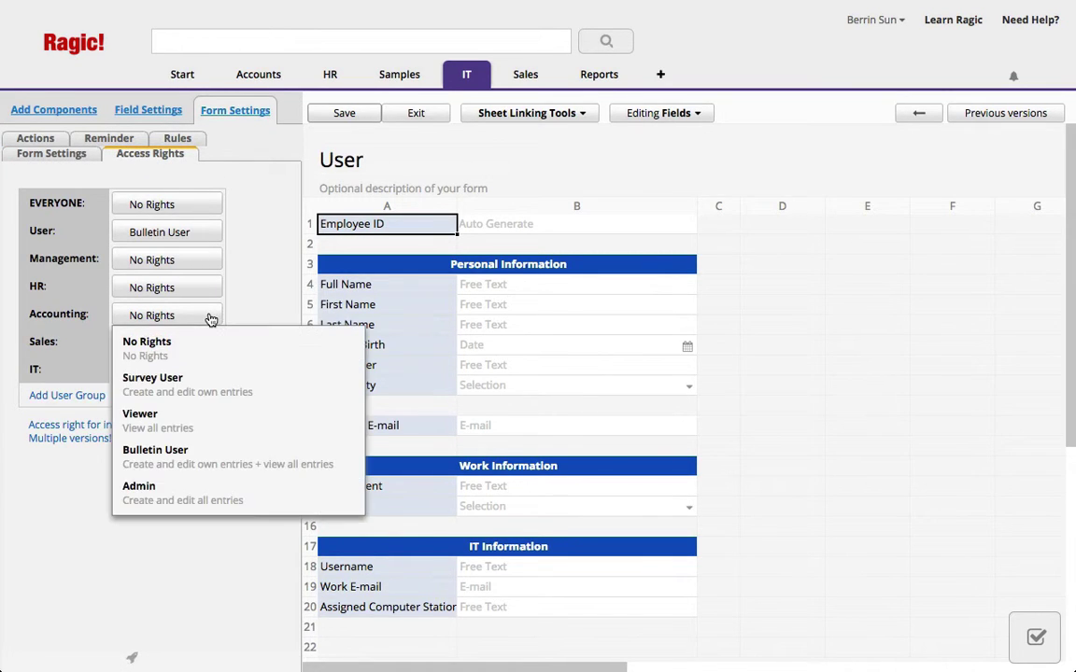
click(264, 262)
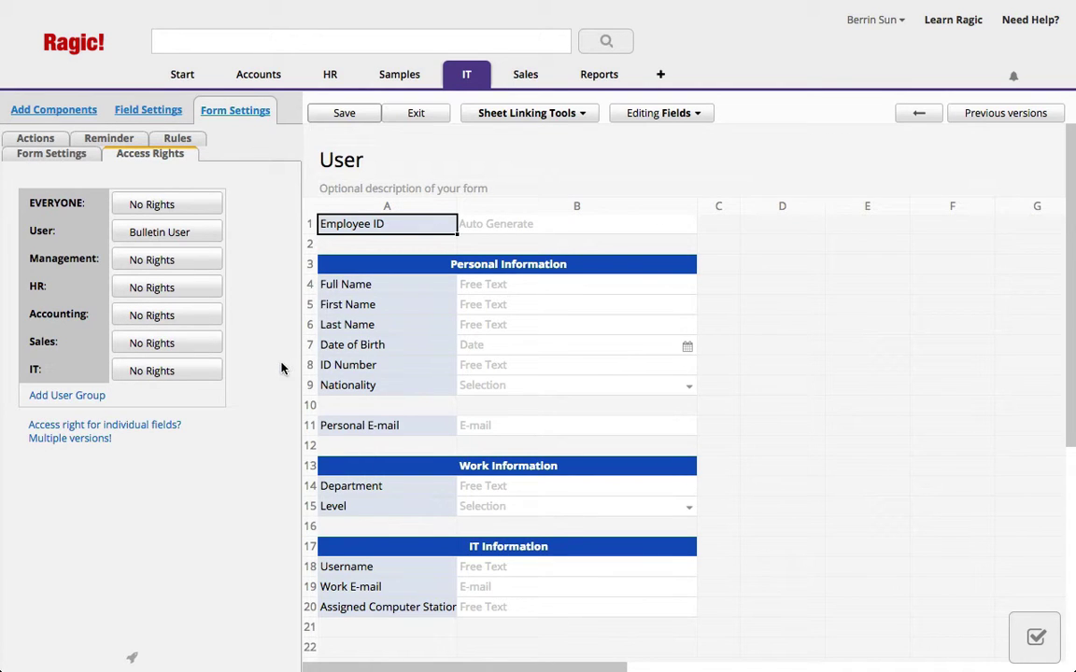
- Give the IT group Bulletin User rights on the User form and review the other selectable levels
mouse_move(463, 77)
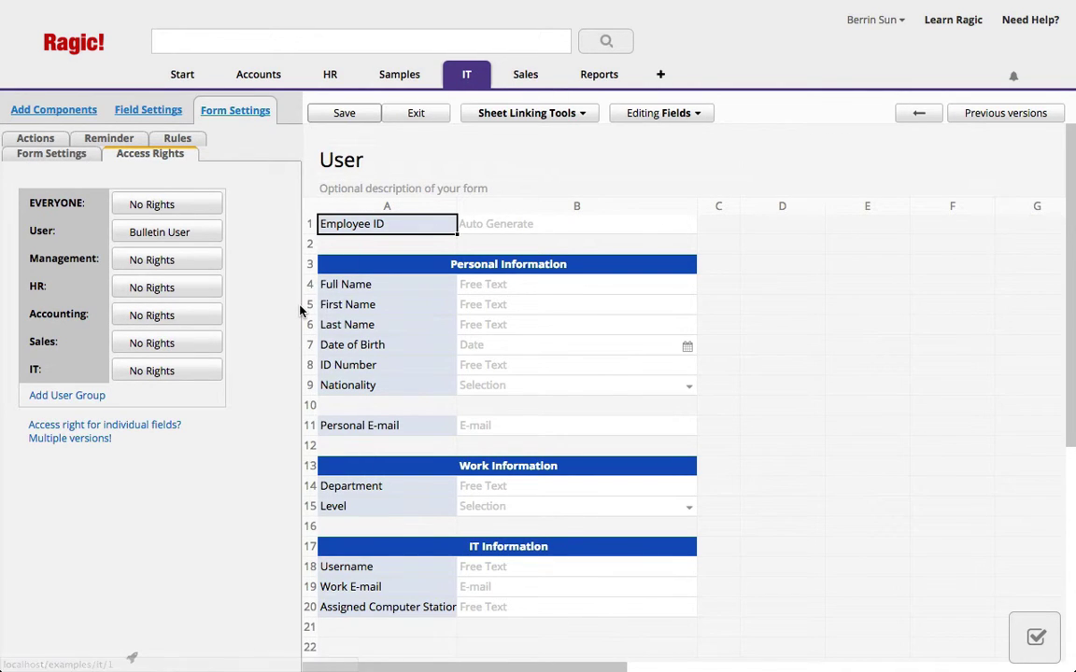
click(177, 372)
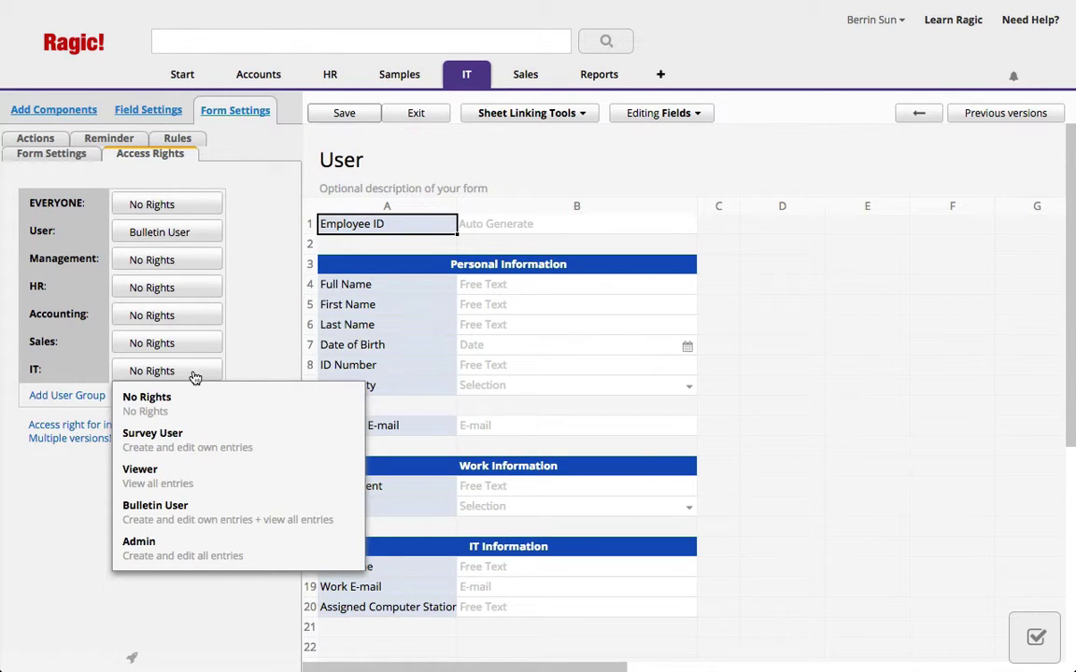
click(291, 517)
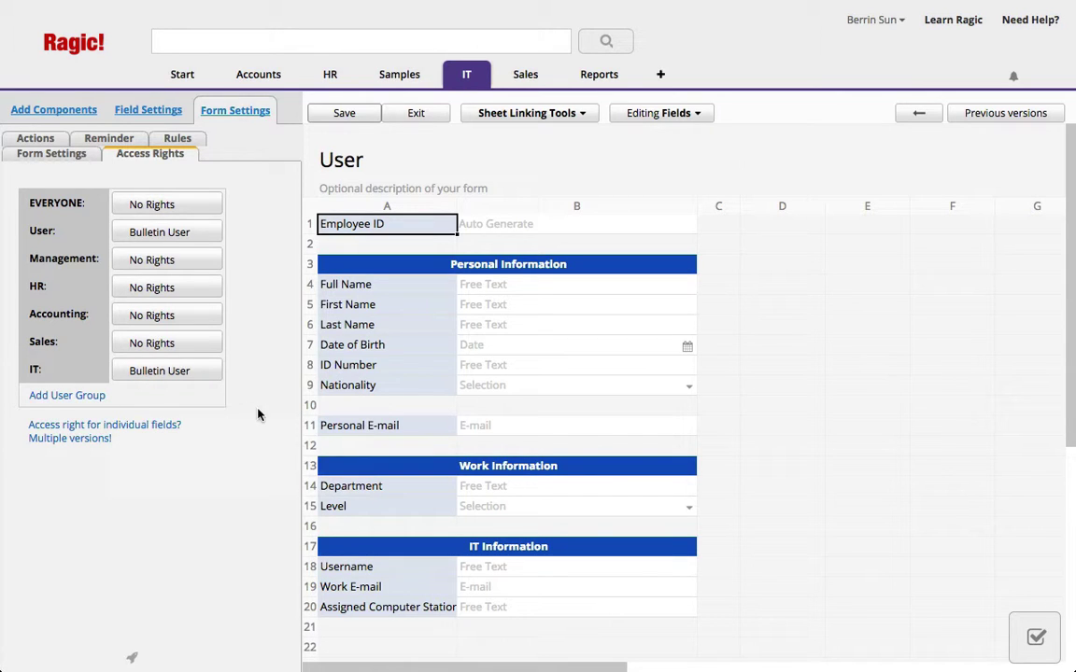
click(196, 375)
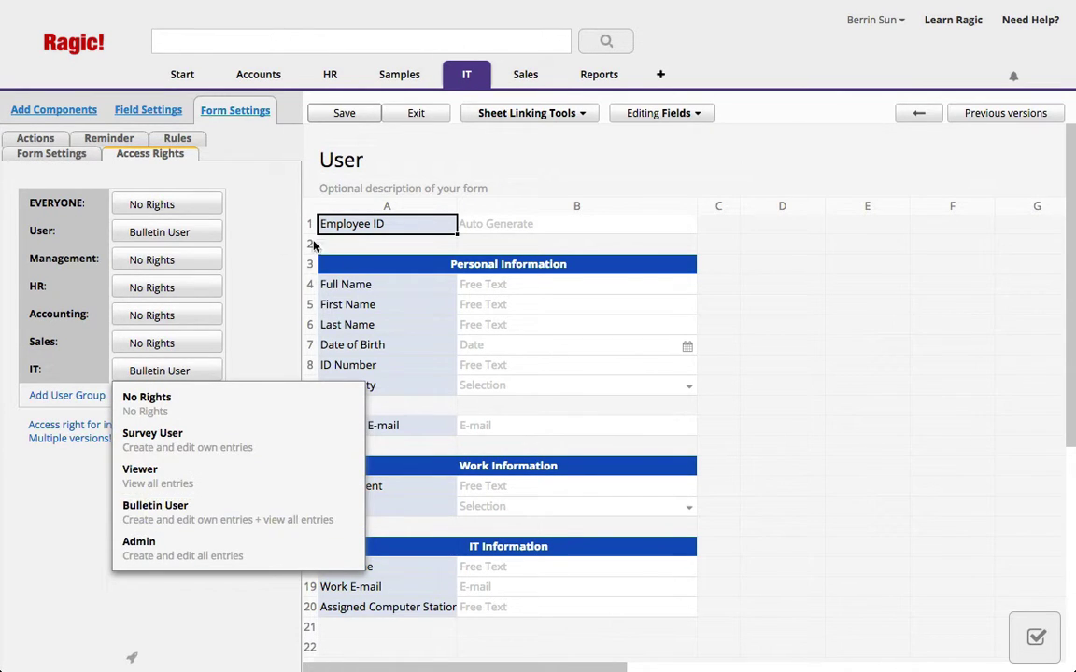
click(250, 232)
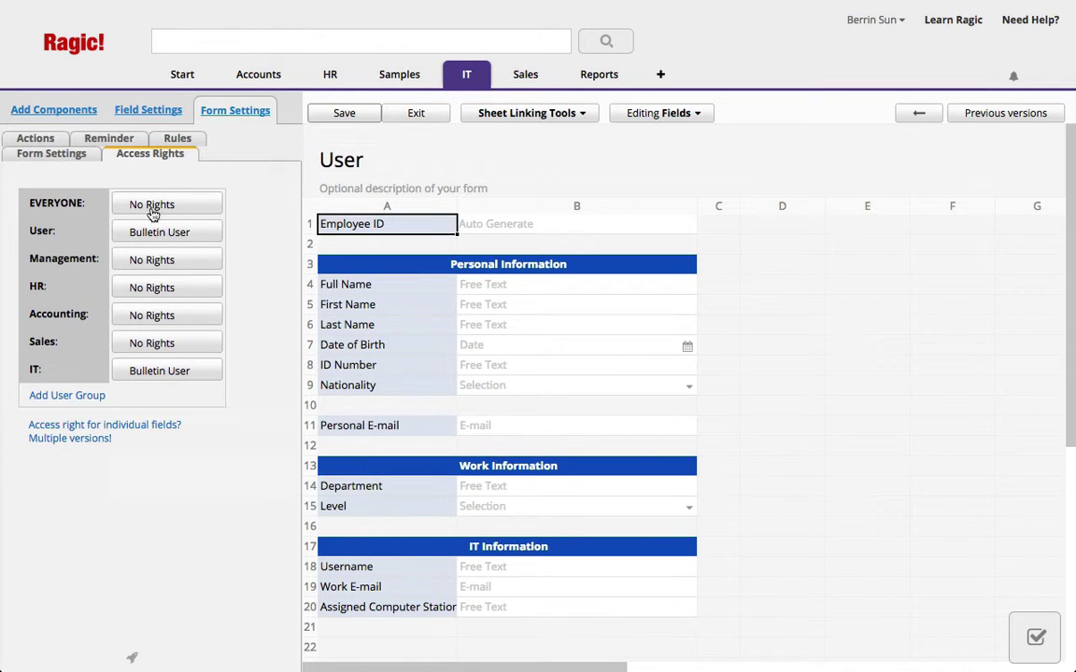
- Set the User group's access to No Rights on the IT sheet's User form and save the design
click(187, 234)
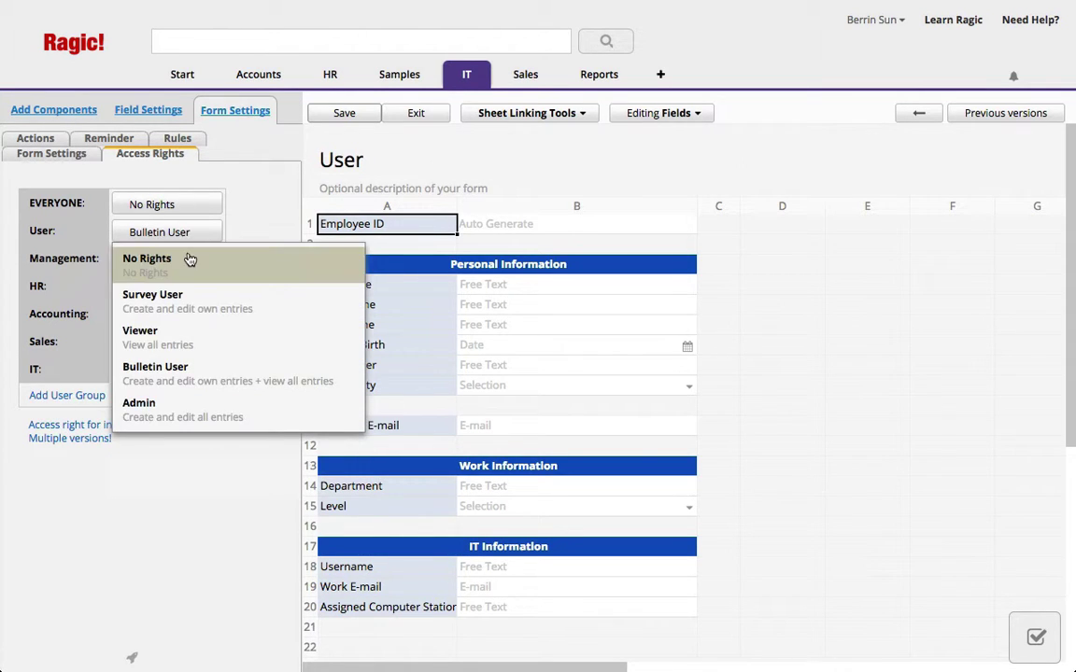
click(190, 260)
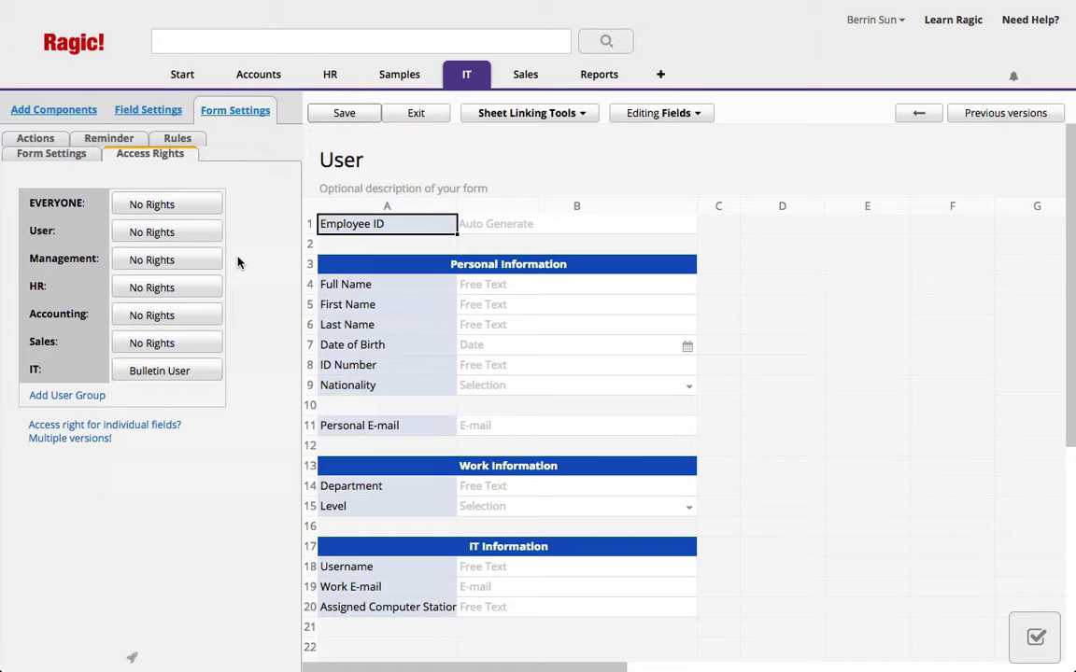
click(343, 113)
- Open the first employee's record in the HR Employees sheet and bring up the form's access rights in design mode
mouse_move(336, 77)
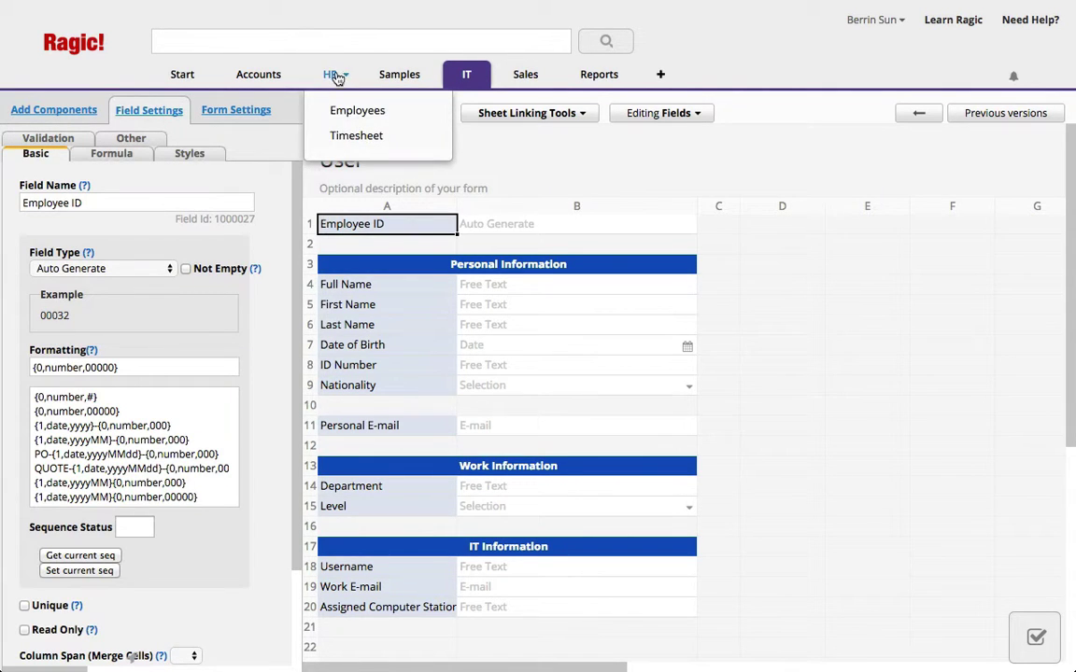
click(345, 110)
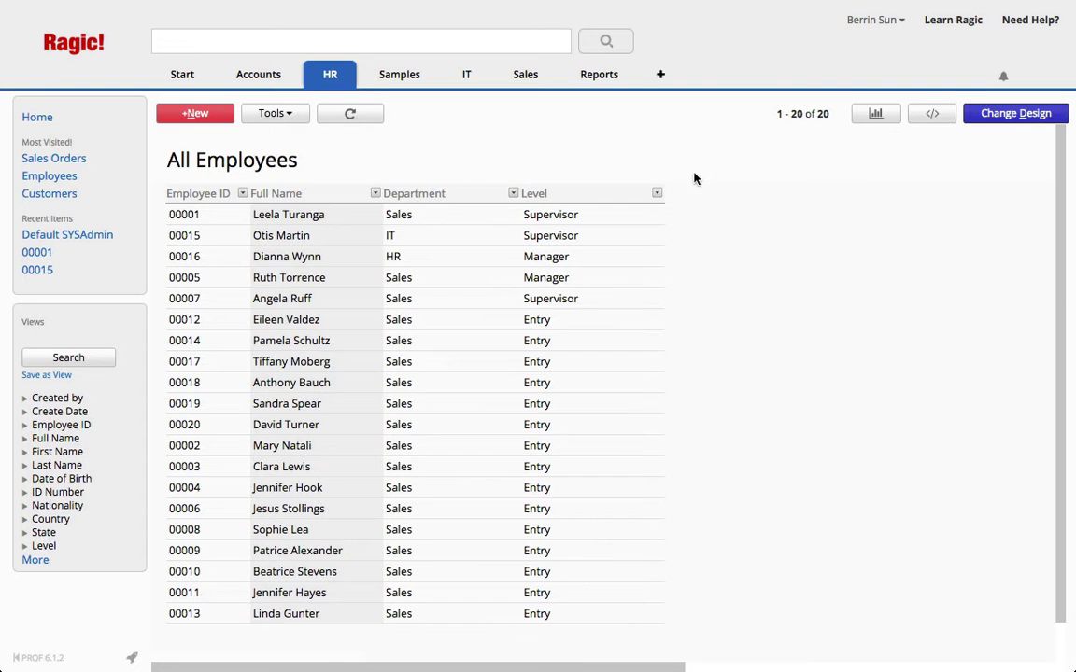
click(655, 216)
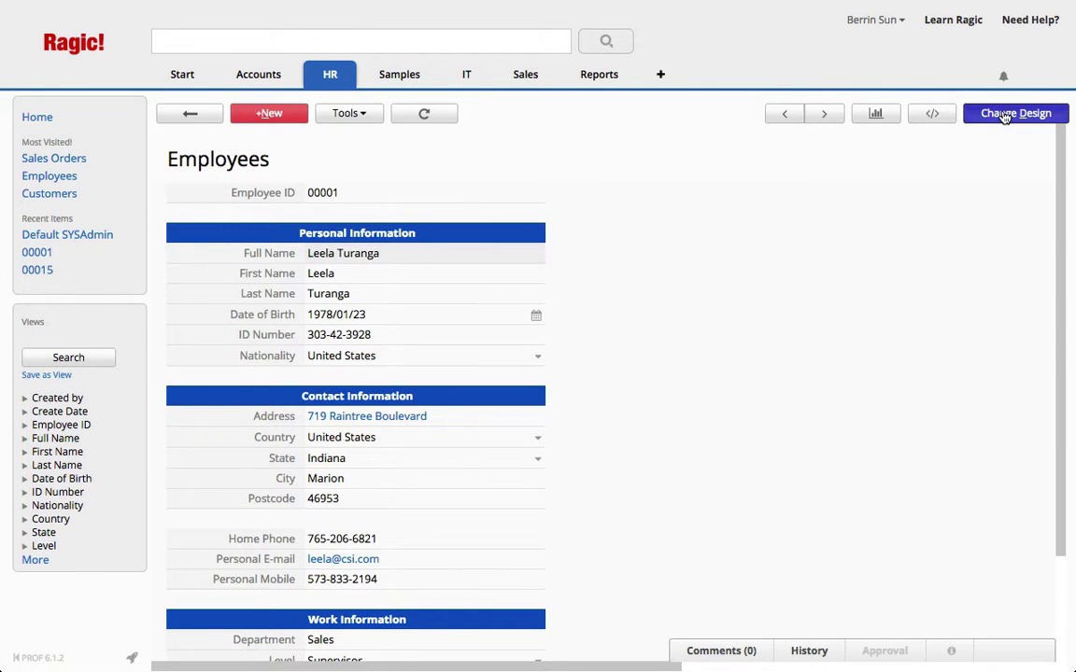
click(1006, 113)
click(235, 110)
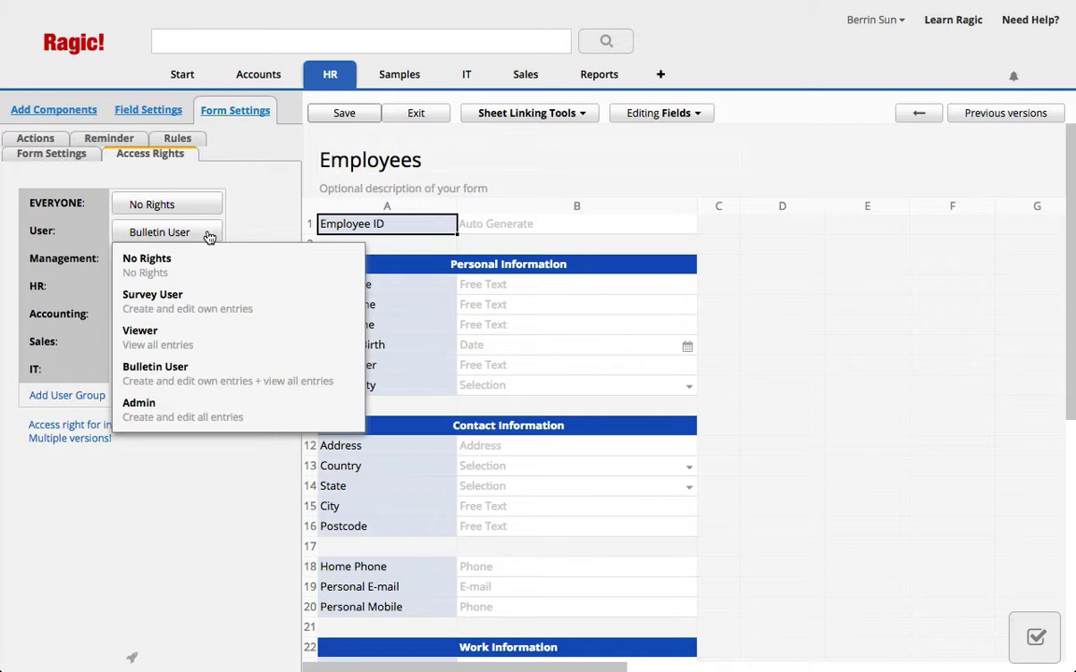
- Set the User group to No Rights and the HR group to Bulletin User on the Employees form, then save and leave design mode
click(216, 257)
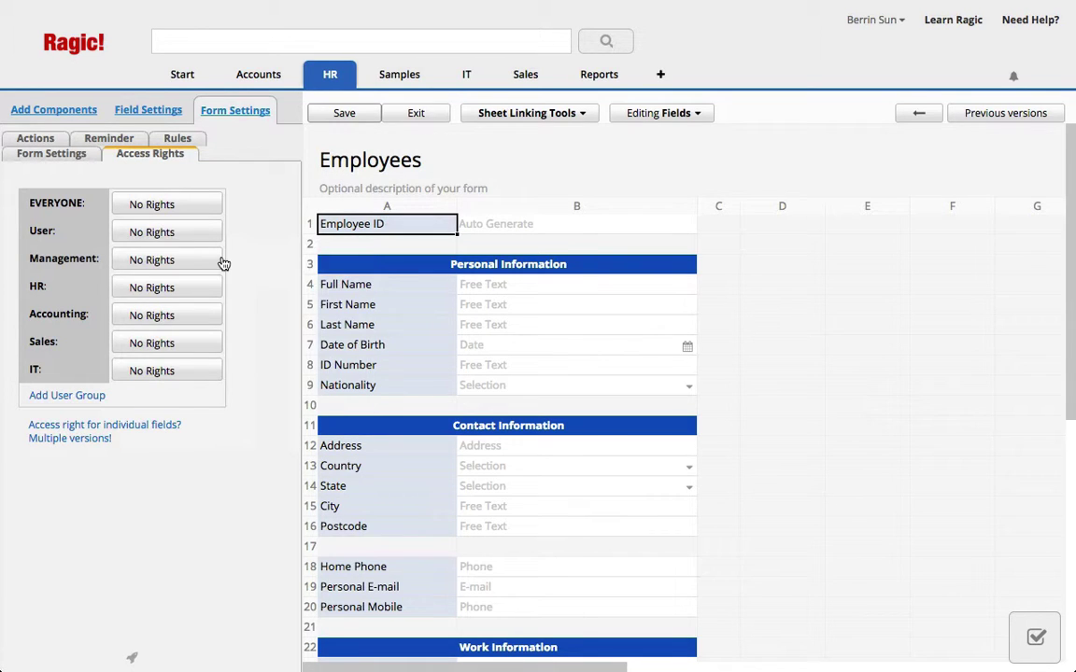
click(199, 286)
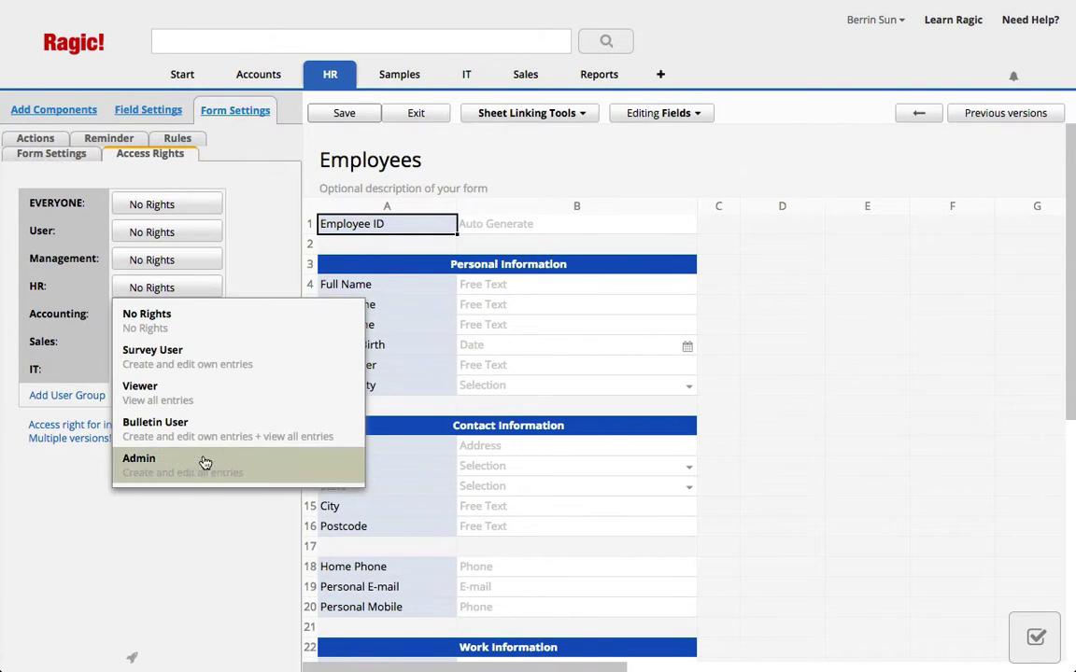
click(254, 438)
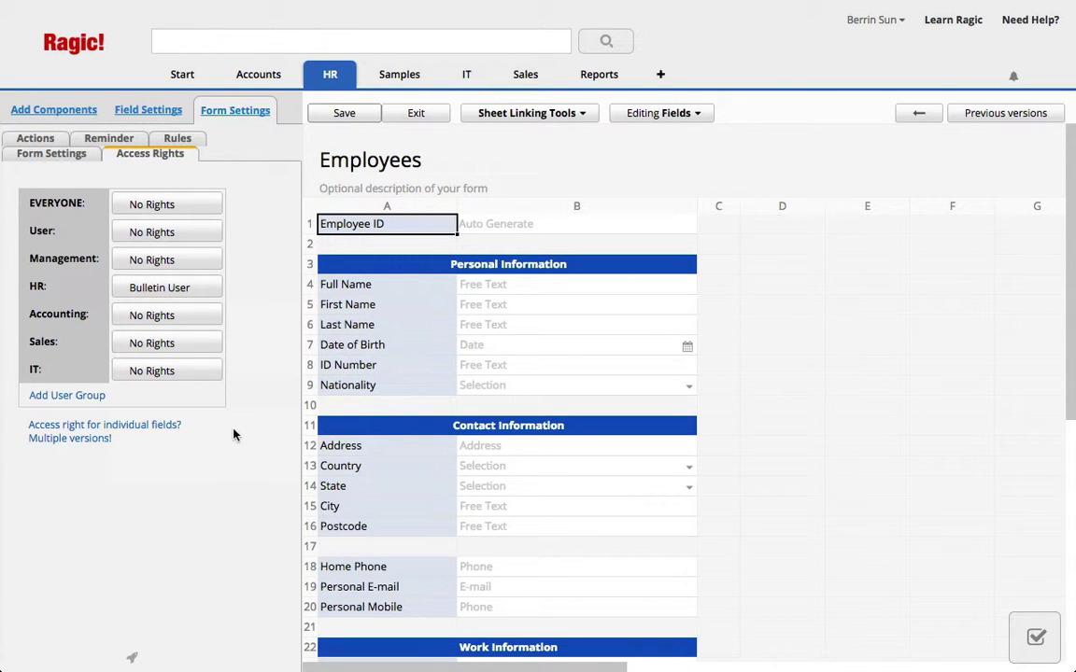
click(347, 113)
click(408, 114)
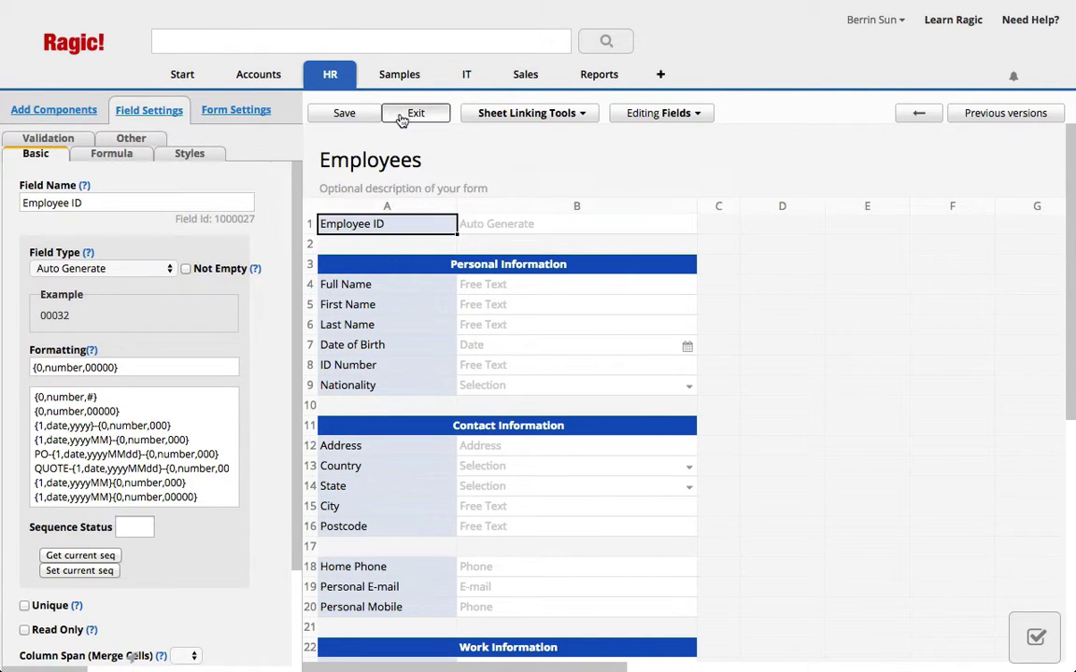